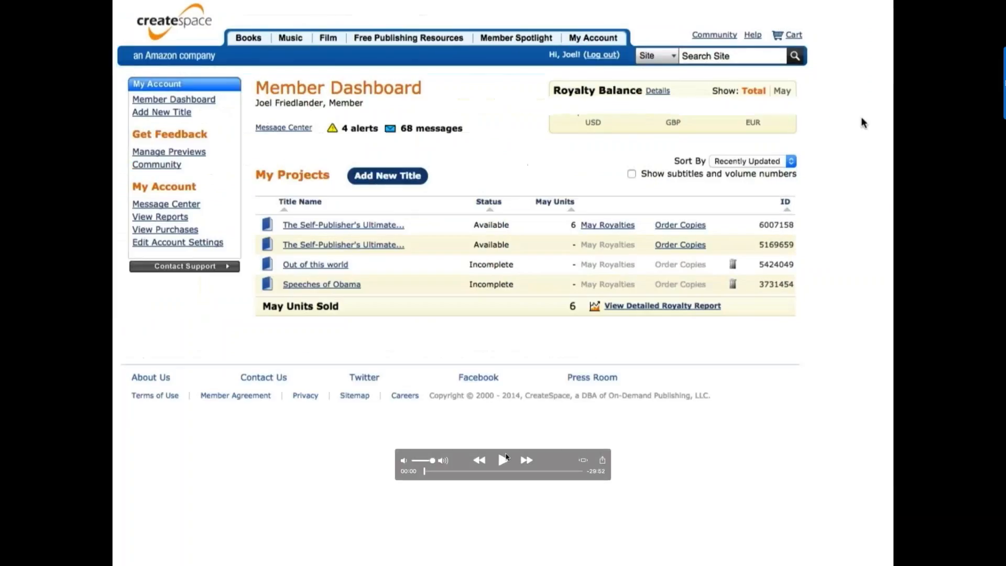
- Start a new title from the Member Dashboard with Add New Title
left_click(503, 459)
key("XF86AudioRaiseVolume")
key("XF86AudioRaiseVolume")
key("XF86AudioRaiseVolume")
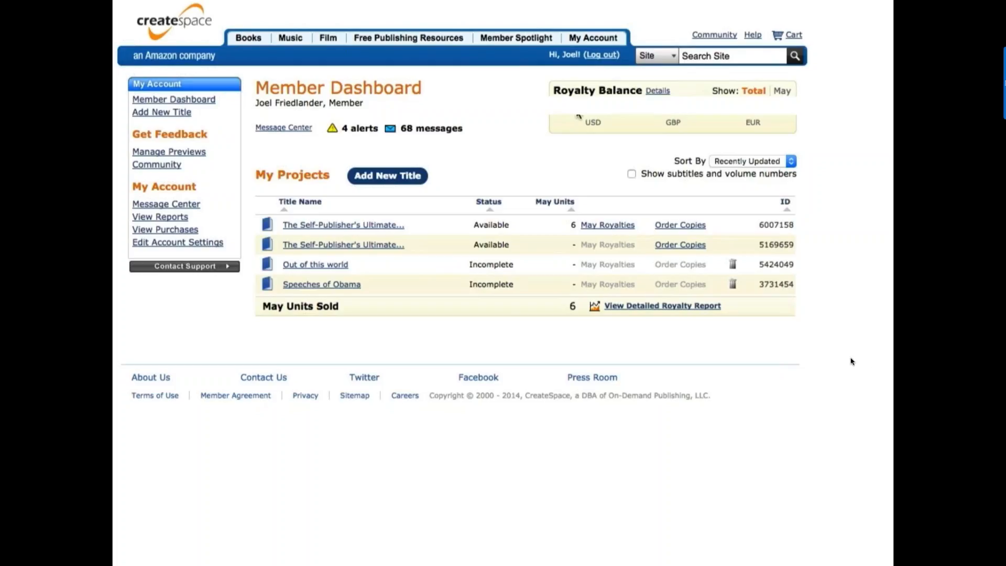
left_click(385, 176)
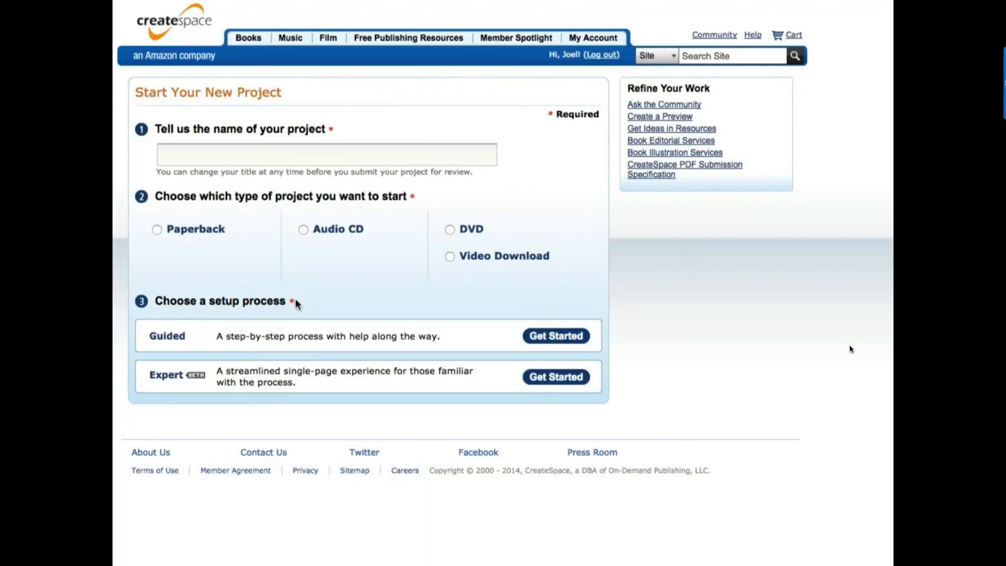
- Create a paperback project named 'An Intimate Guide to the Secretive World' using Expert setup
left_click(302, 158)
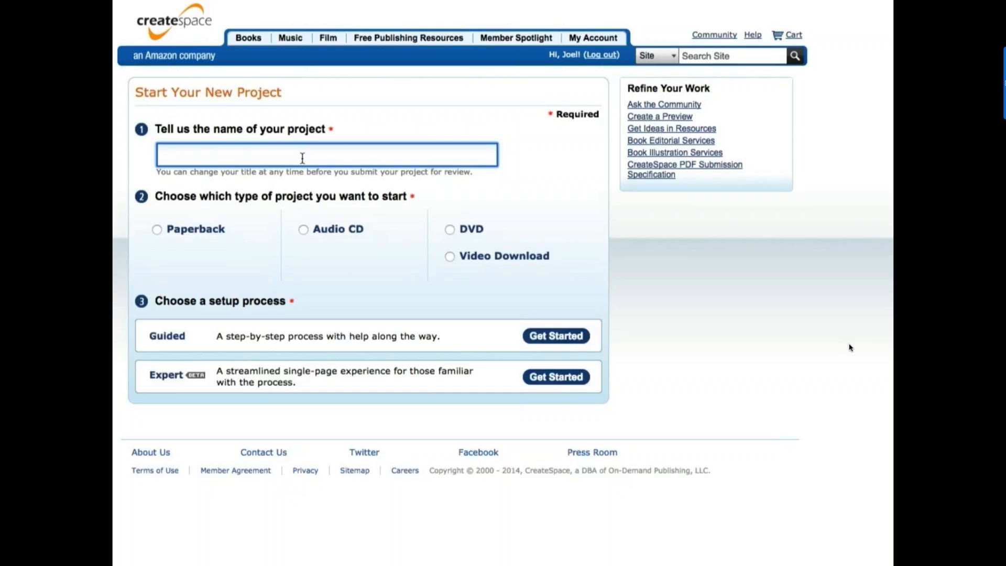
type("An Intimate Guide to the ")
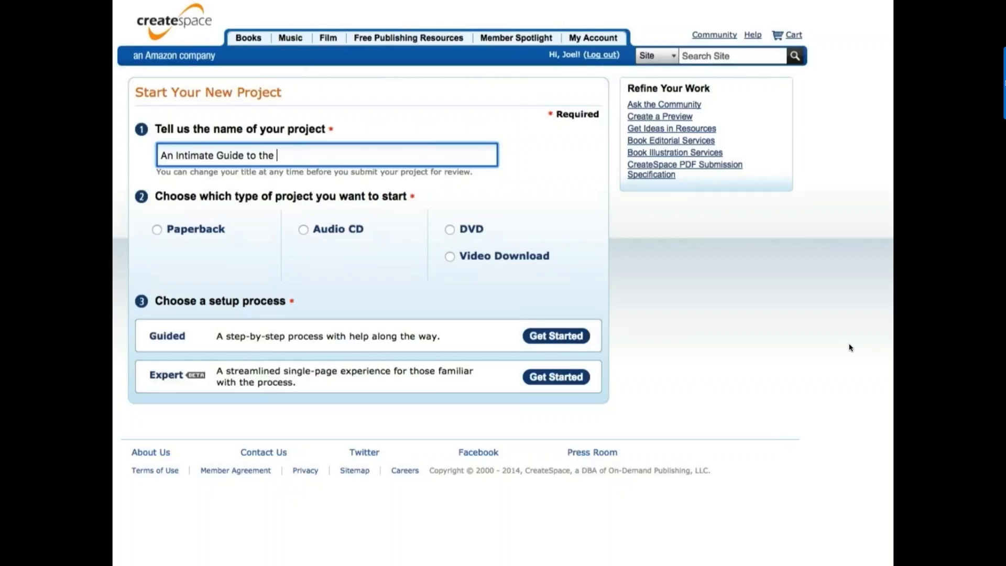
type("Secretive World")
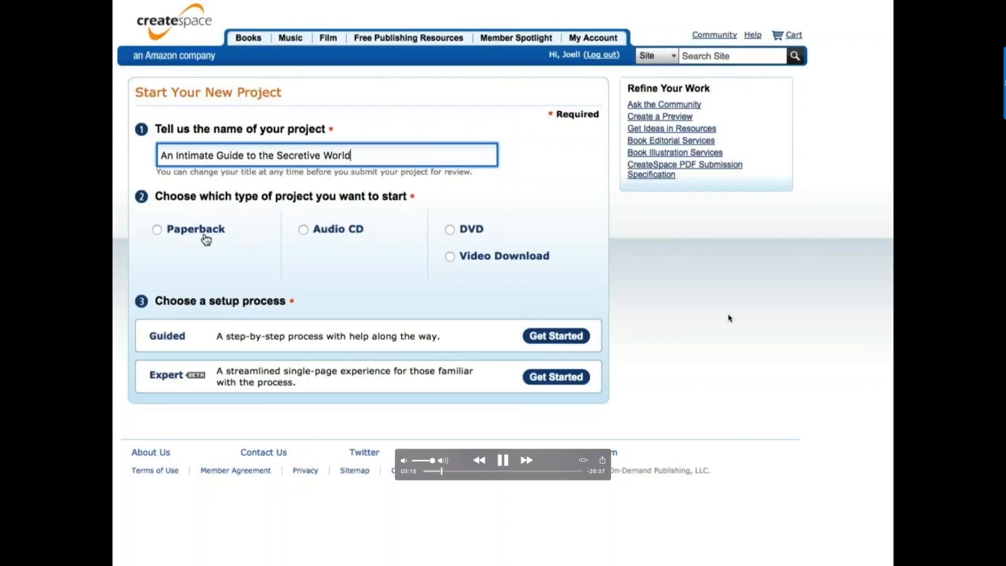
left_click(157, 229)
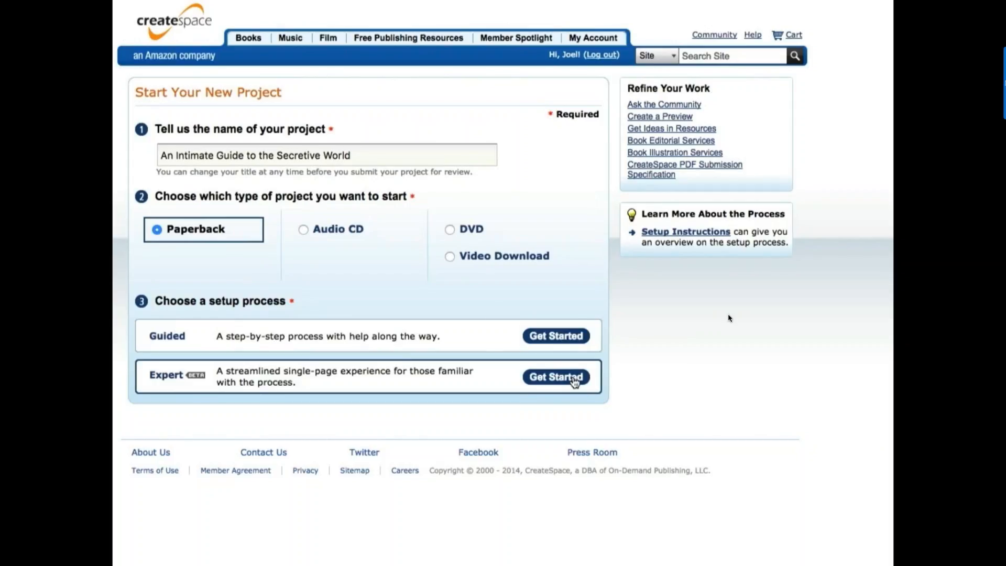
left_click(574, 381)
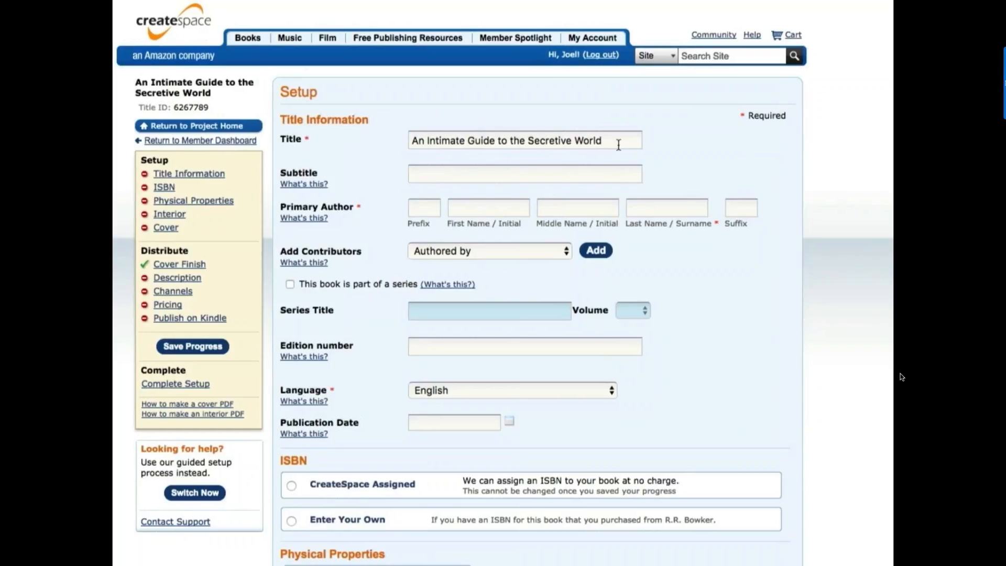
- Fill in the primary author's first and last name and add a blank contributor row
left_click(437, 174)
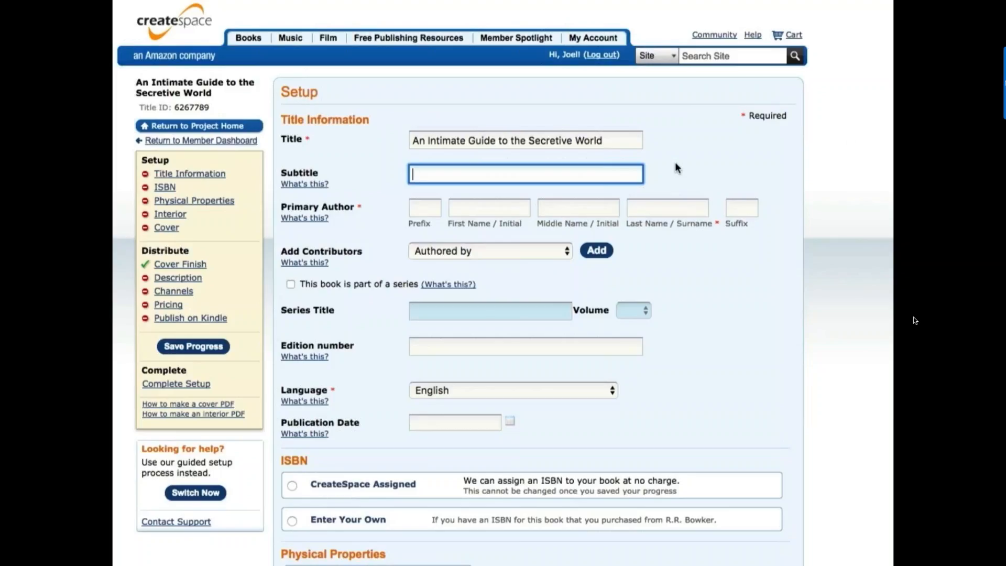
left_click(501, 213)
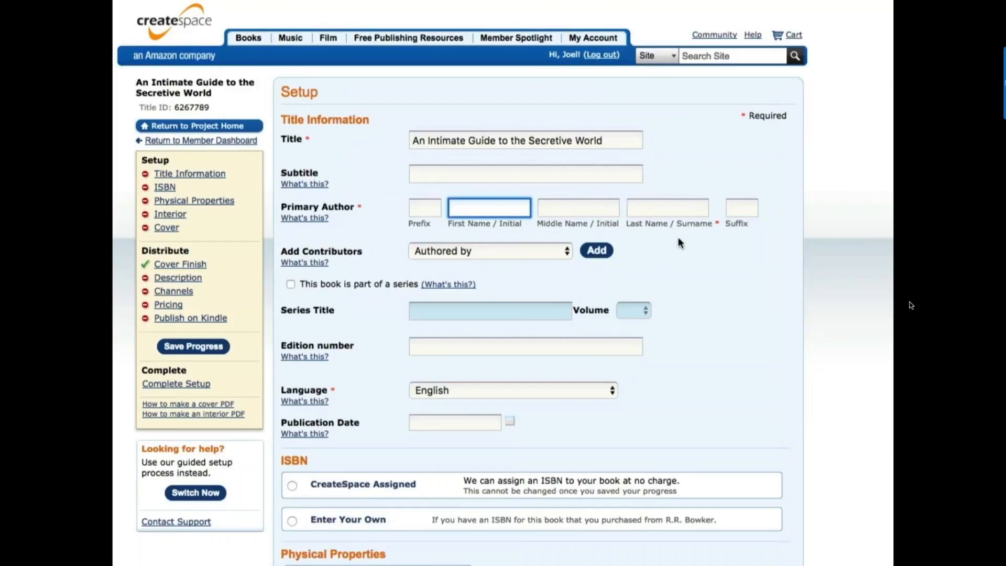
key("Tab")
key("Tab")
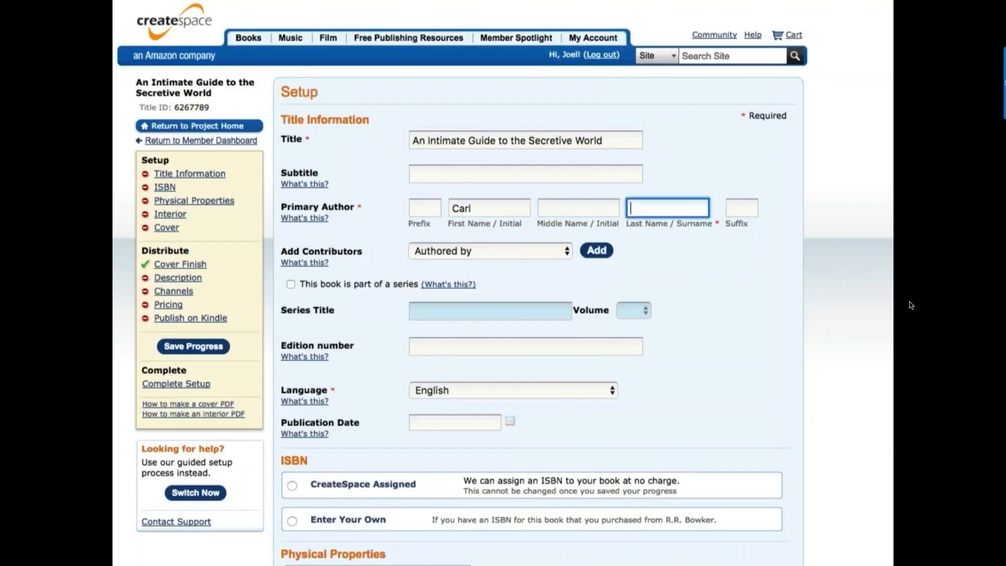
key("Tab")
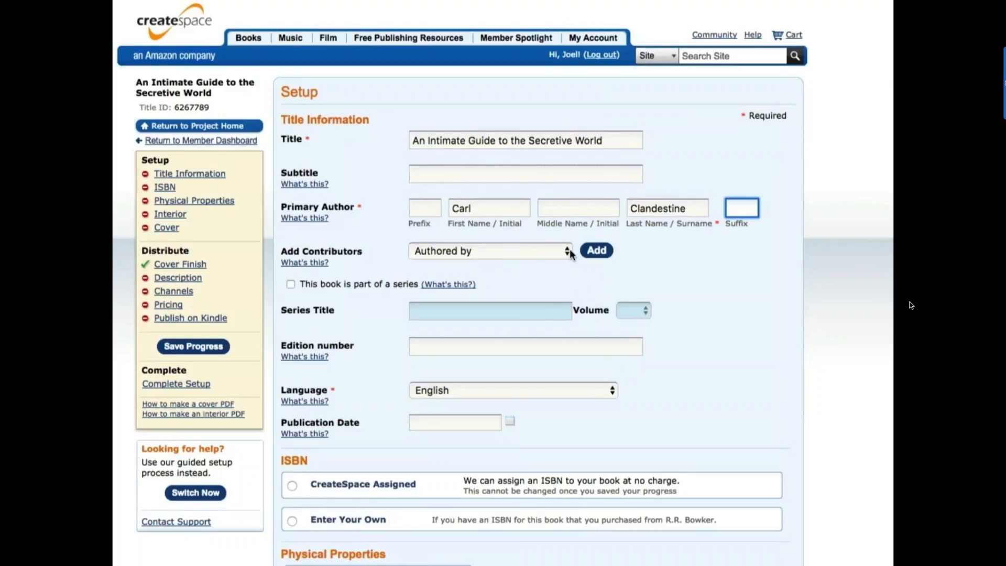
left_click(600, 254)
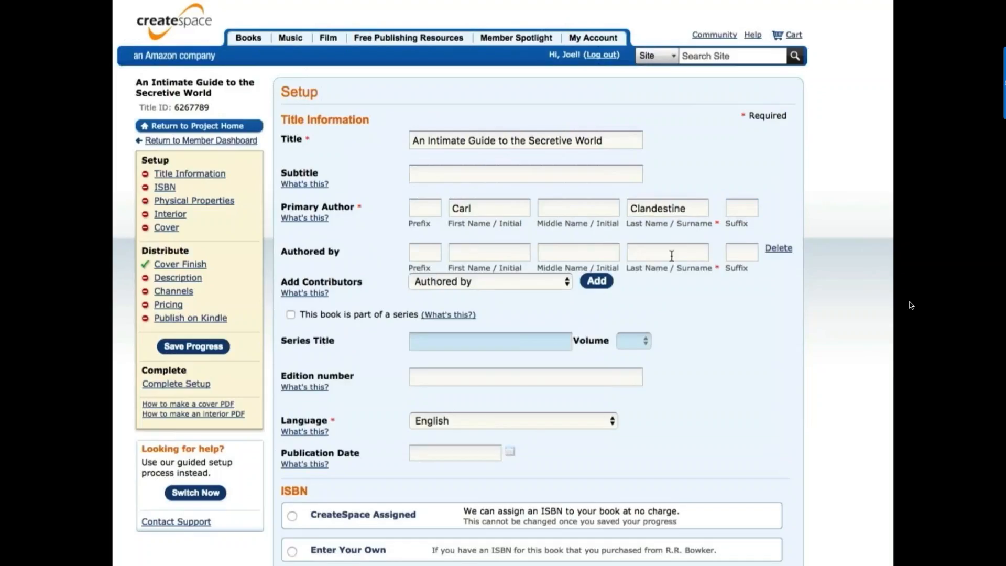
- Set the Add Contributors role dropdown to Illustrated by
left_click(542, 286)
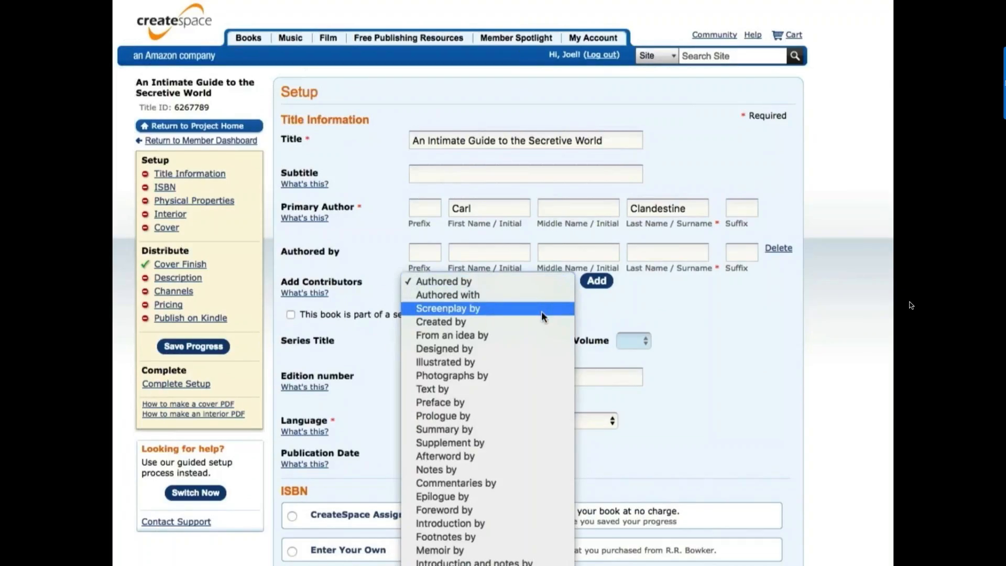
left_click(467, 361)
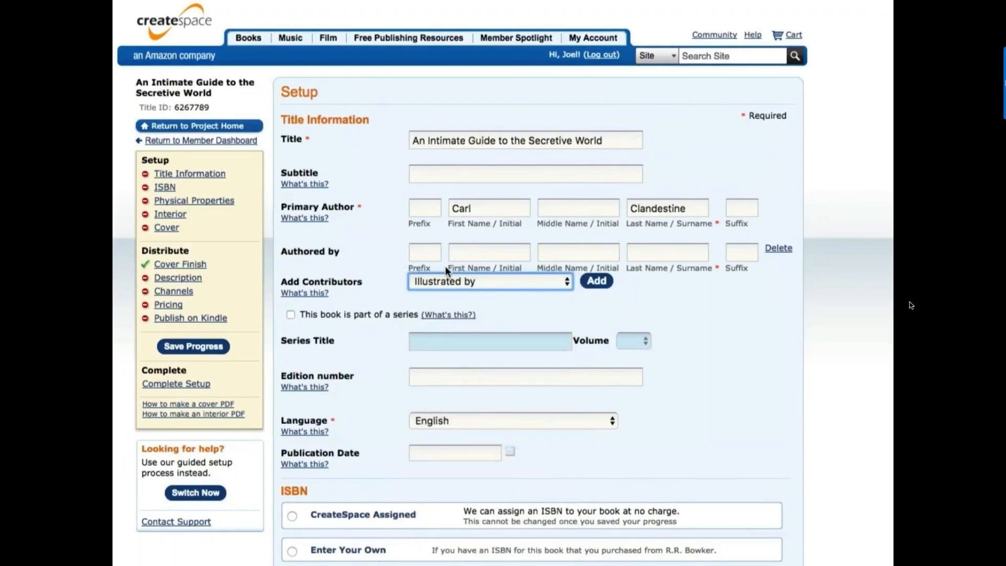
left_click(536, 281)
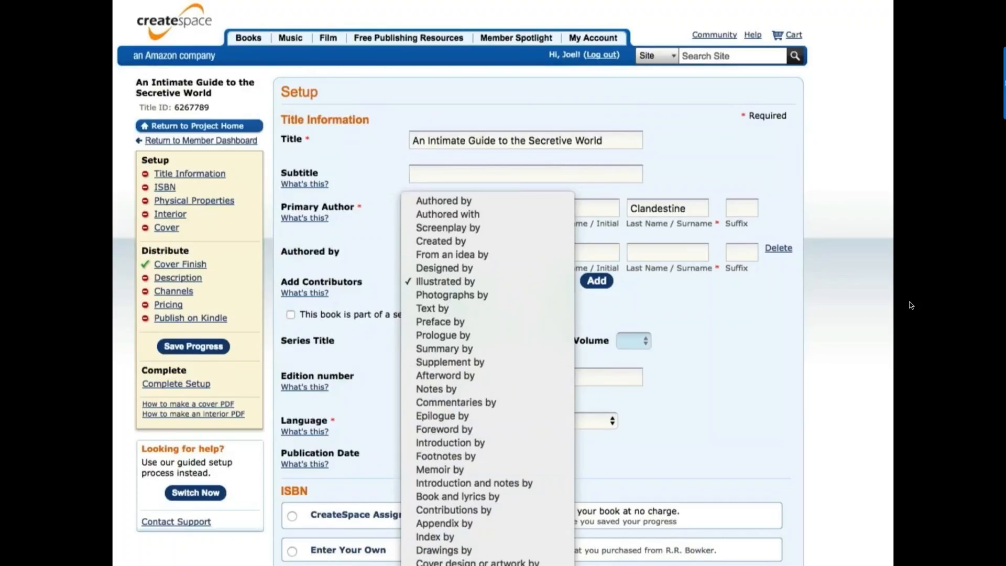
scroll(488, 377, "down", 2)
scroll(910, 305, "down", 5)
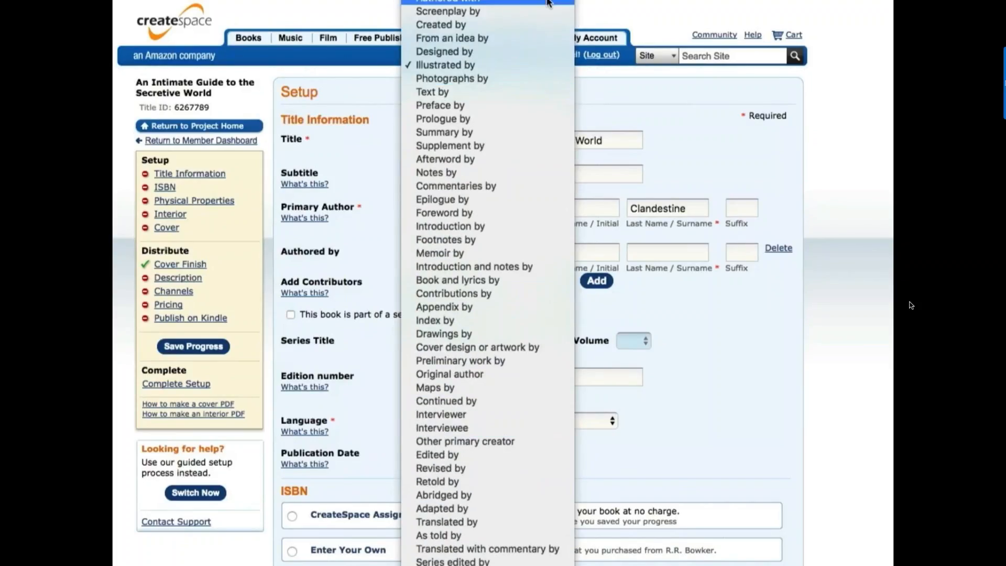
left_click(655, 116)
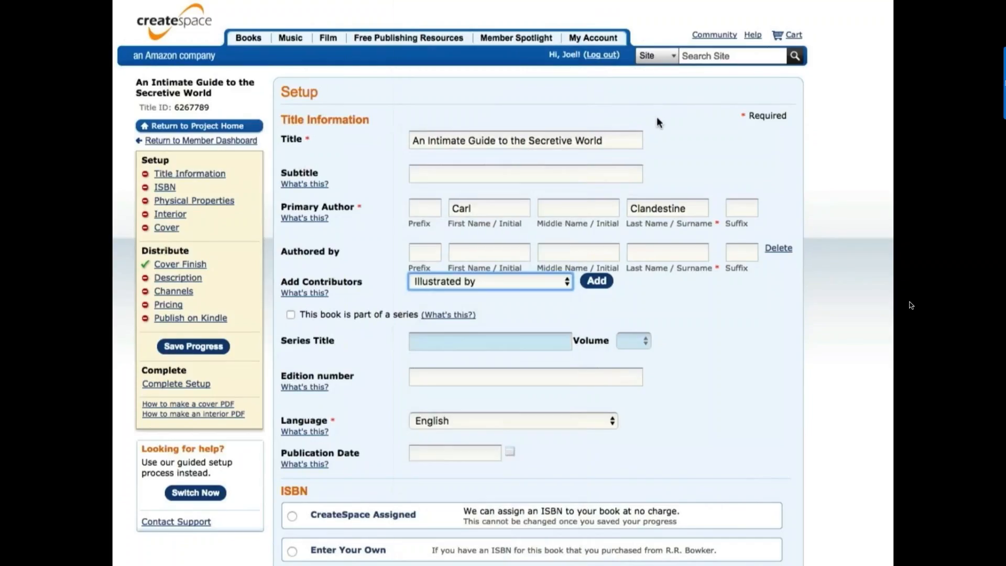
left_click(566, 283)
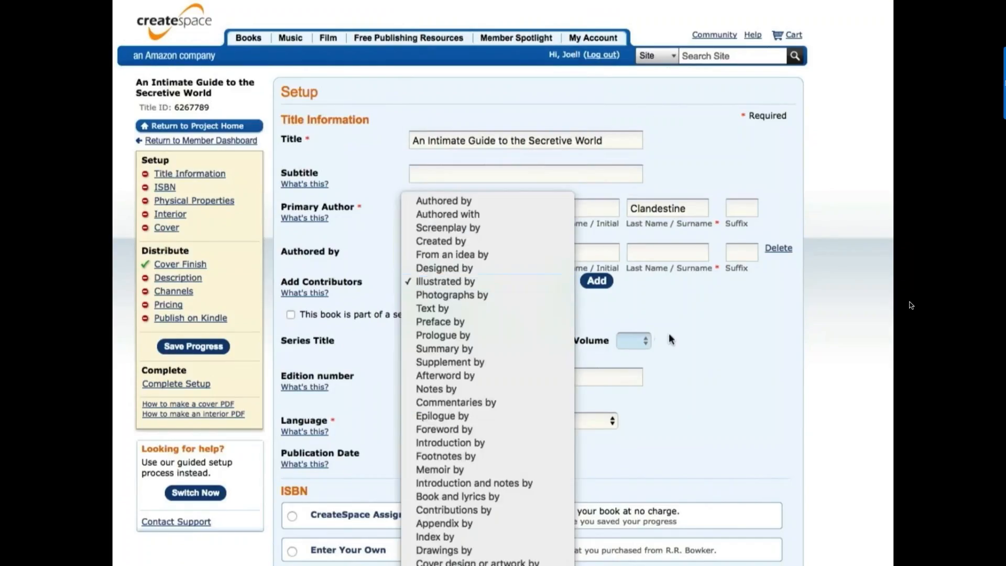
left_click(685, 316)
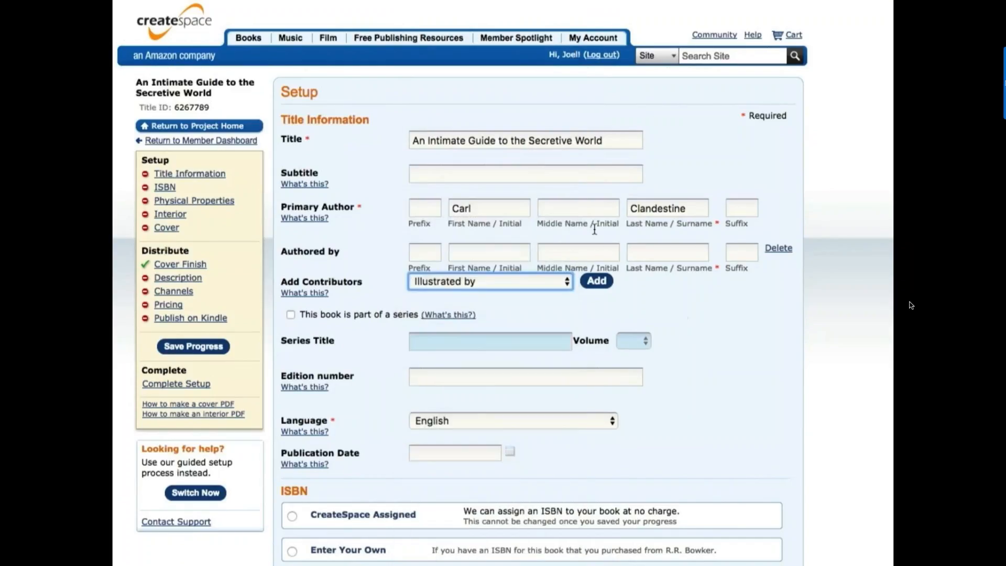
- Delete the contributor rows and leave the book unmarked as part of a series
left_click(777, 248)
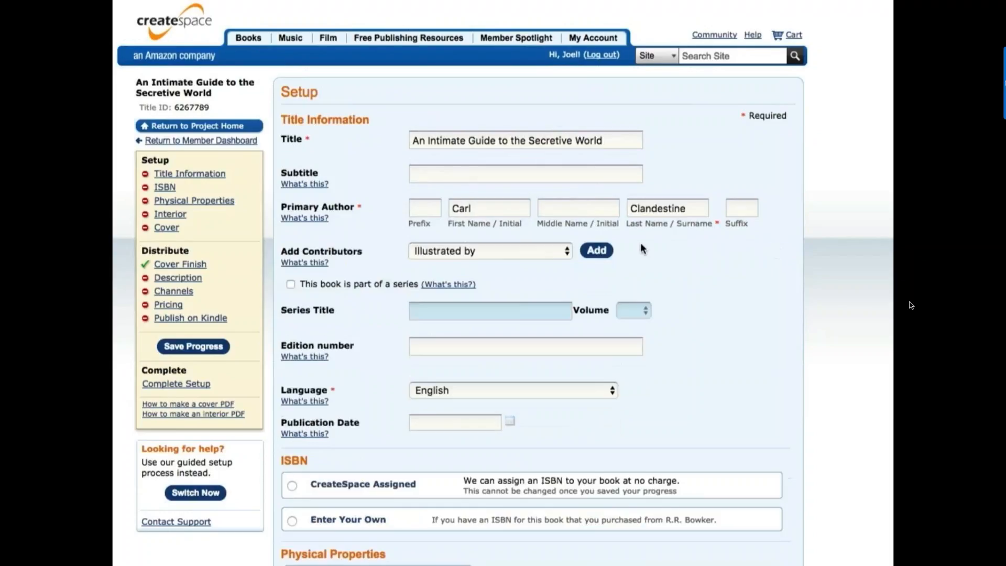
left_click(596, 250)
left_click(778, 249)
left_click(290, 284)
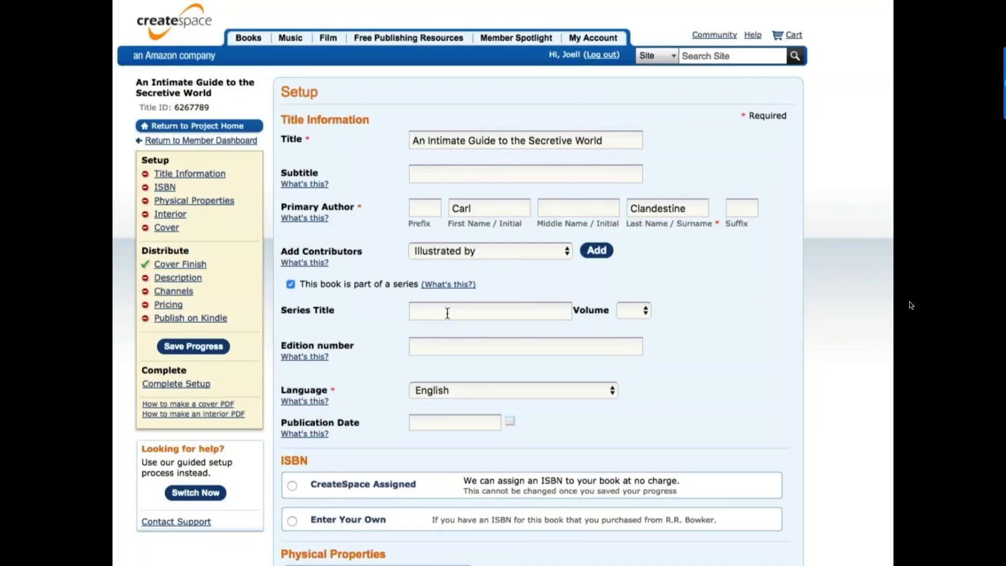
left_click(290, 285)
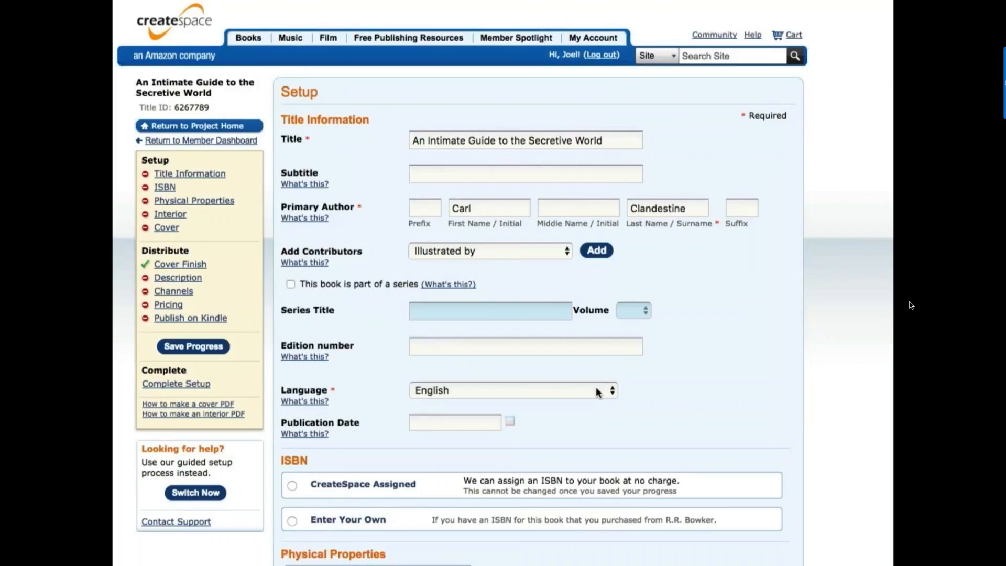
- Open the Publication Date calendar, showing May 2016
left_click(470, 423)
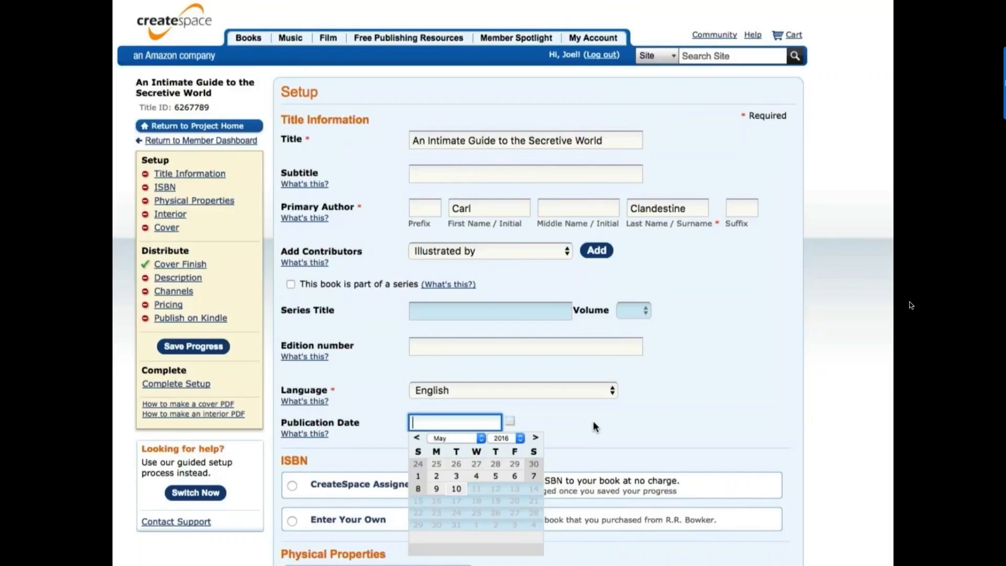
- Leave the publication date blank and choose the free CreateSpace Assigned ISBN
left_click(456, 488)
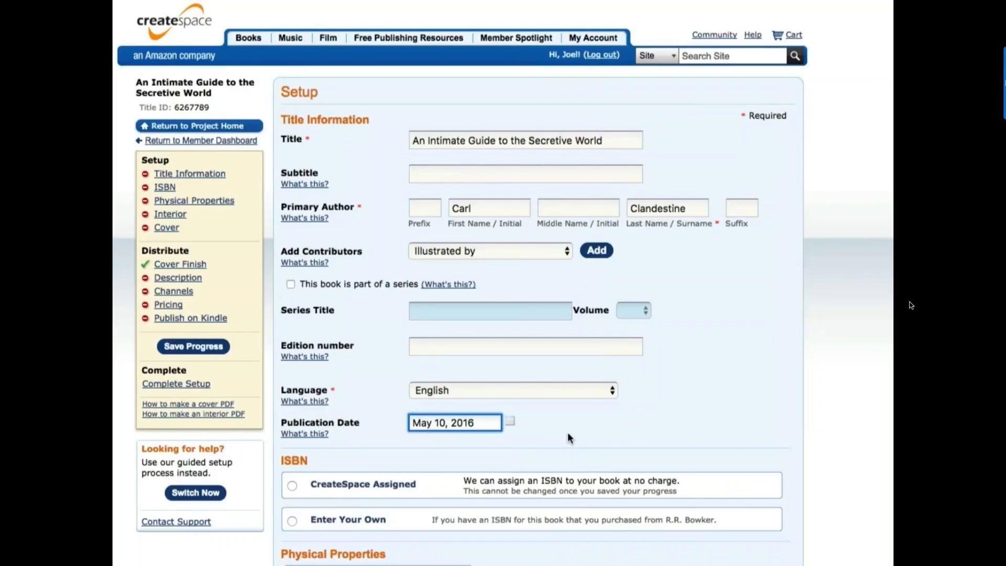
scroll(570, 438, "down", 5)
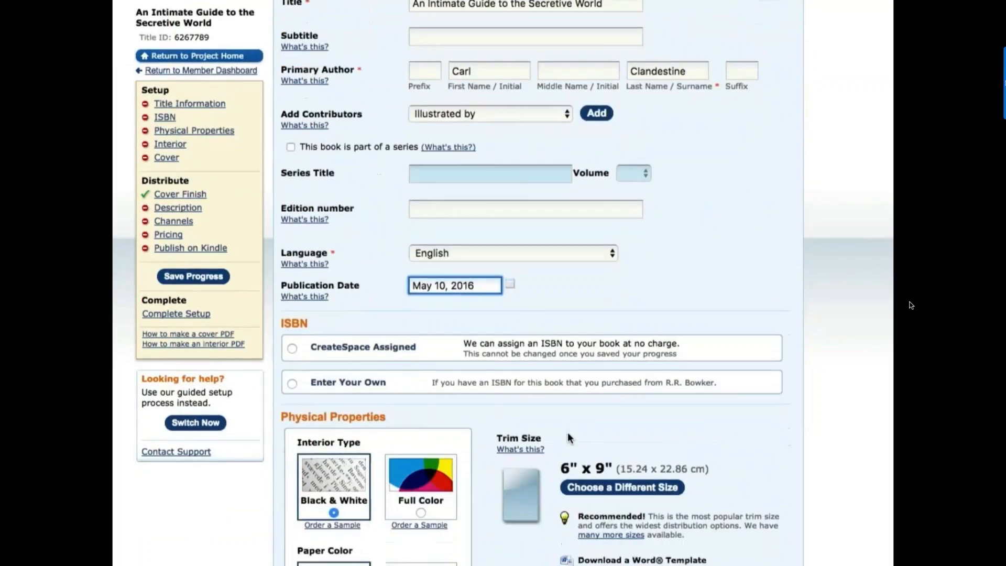
scroll(570, 437, "down", 3)
scroll(517, 476, "down", 2)
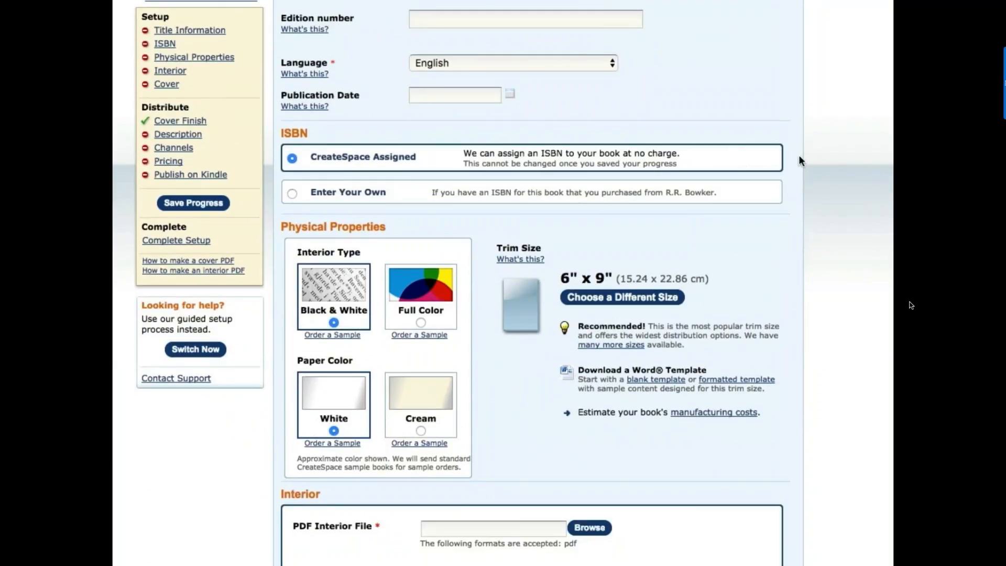
scroll(798, 156, "down", 1)
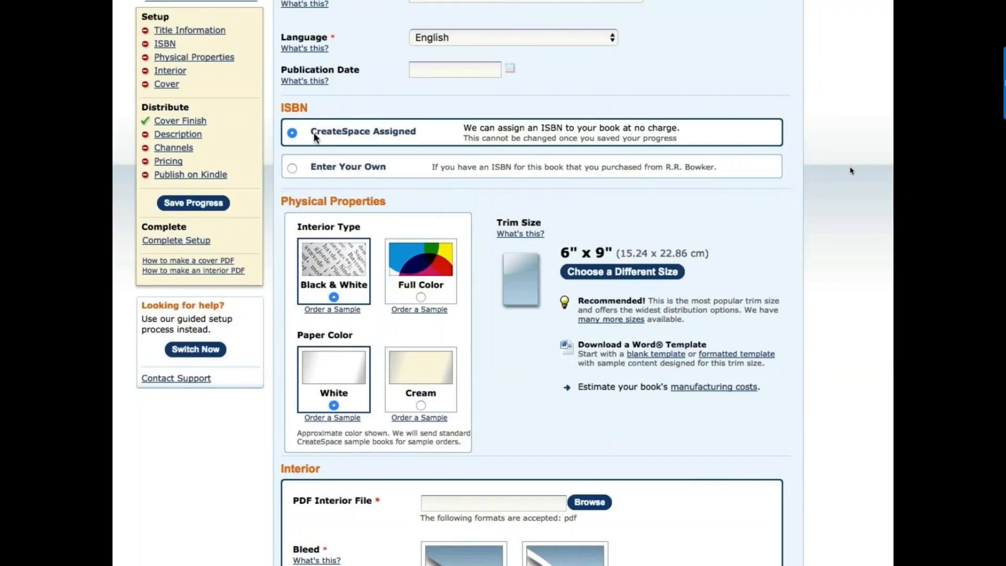
left_click(292, 167)
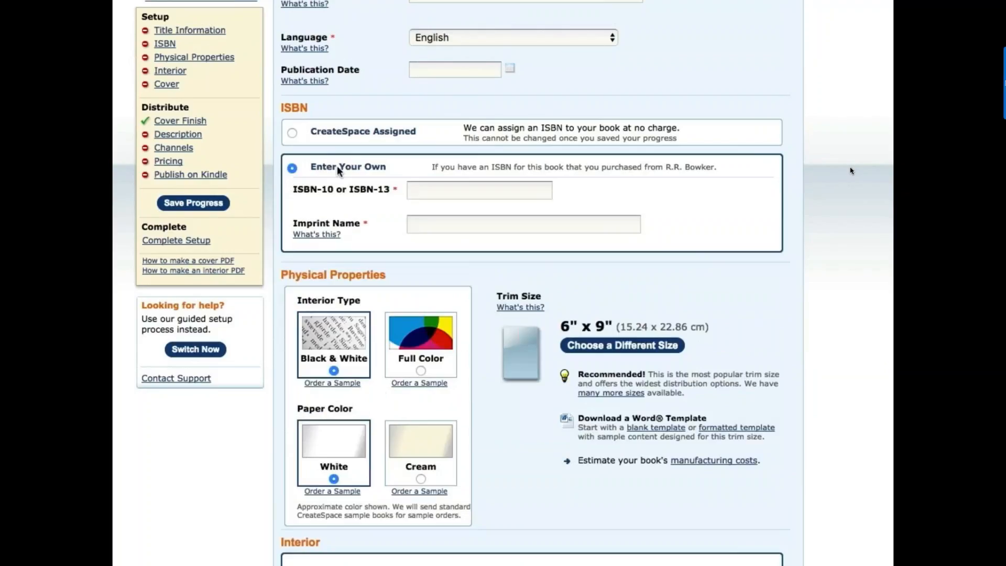
left_click(448, 192)
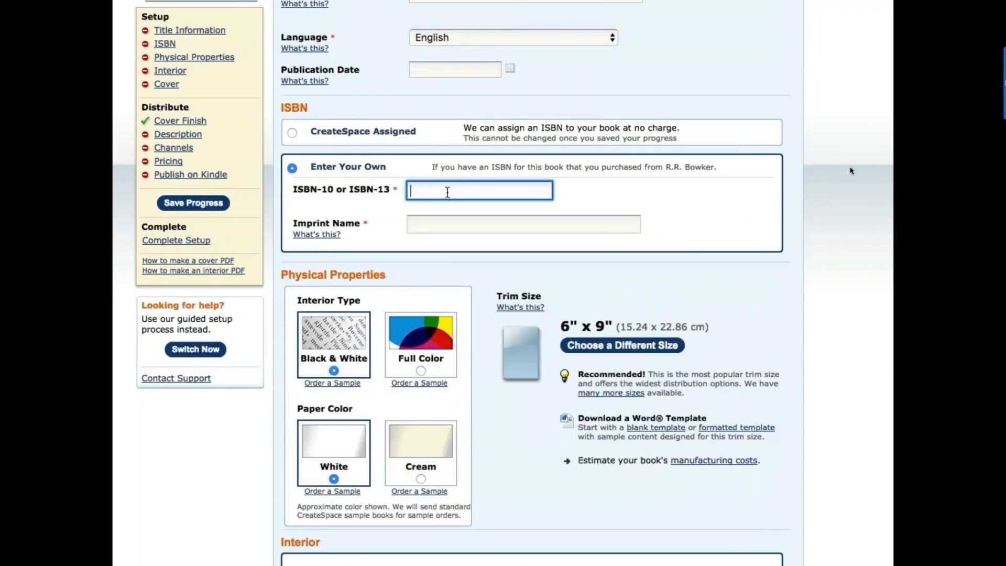
type("978-0-936385-08-2")
key("Tab")
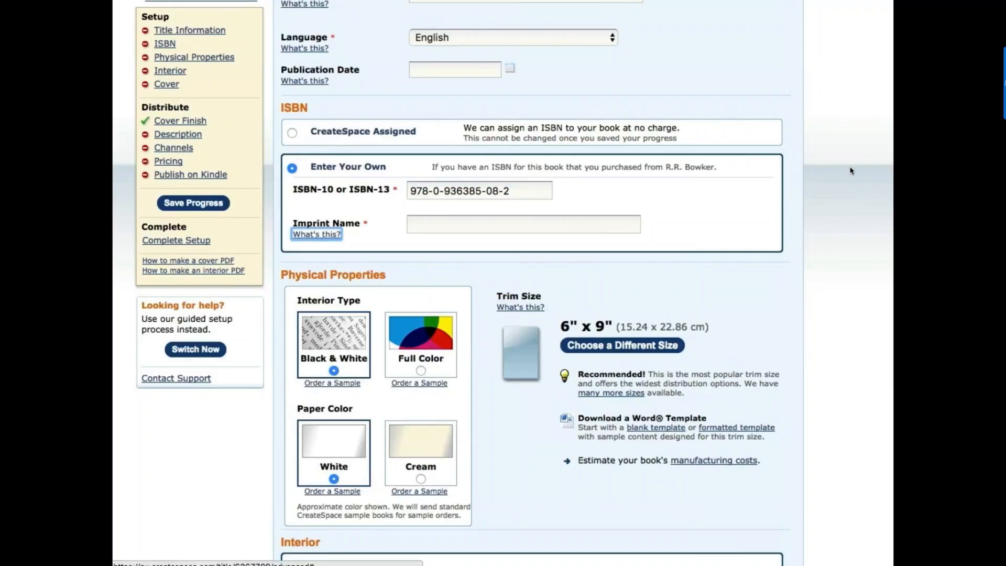
key("Tab")
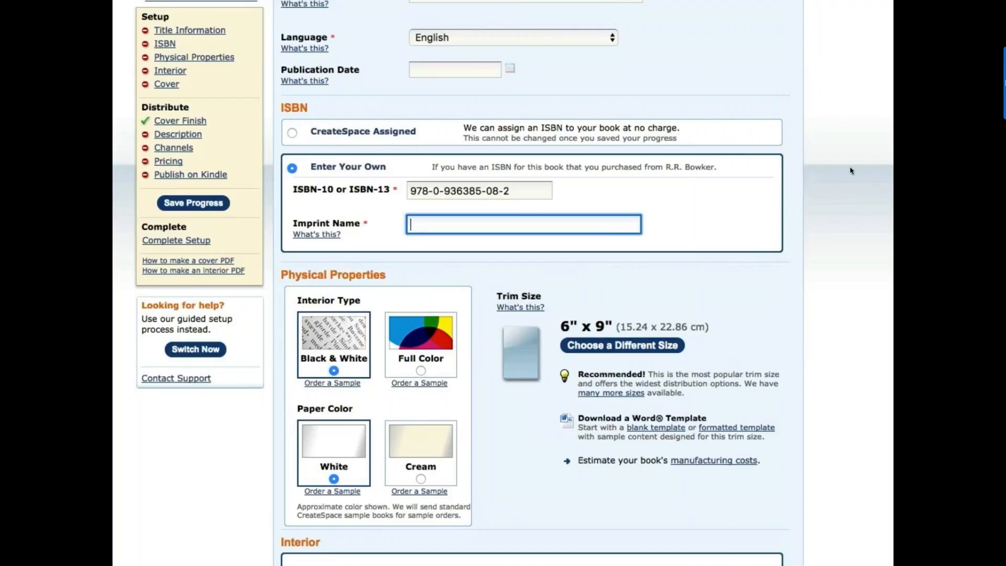
- Enter 'Marin Bookworks' as the imprint name
type("Marin Bookwor")
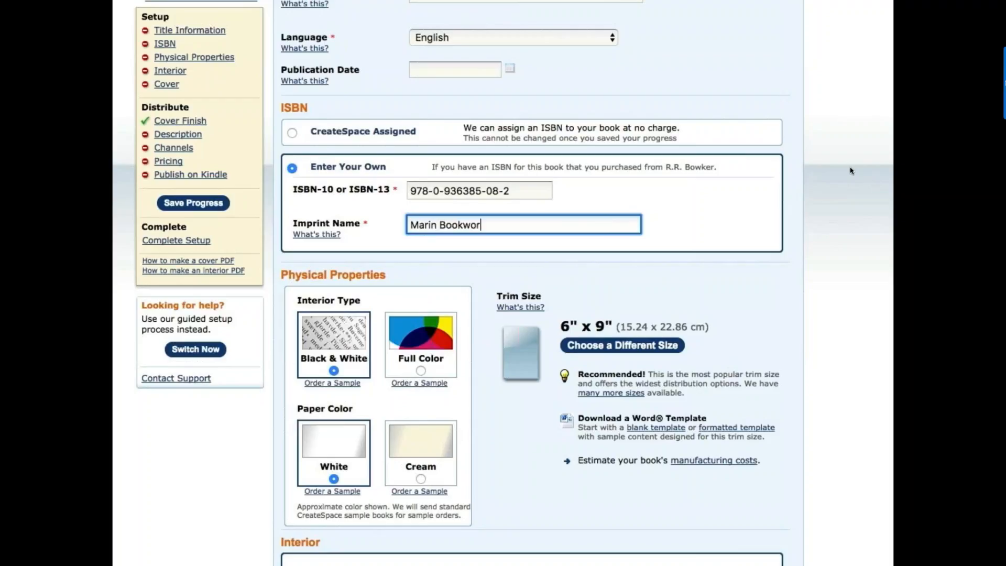
type("ks")
scroll(594, 239, "down", 1)
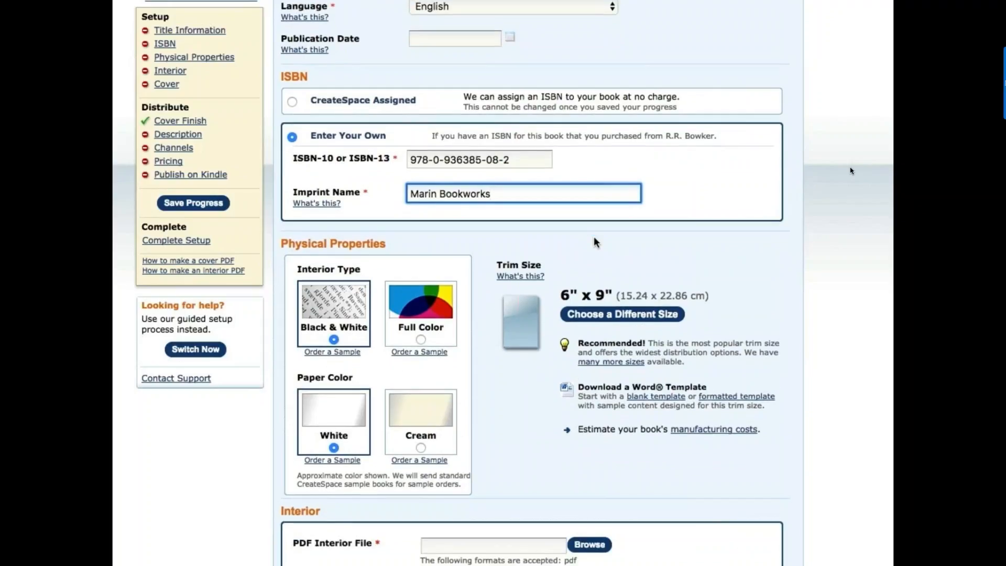
scroll(594, 238, "down", 1)
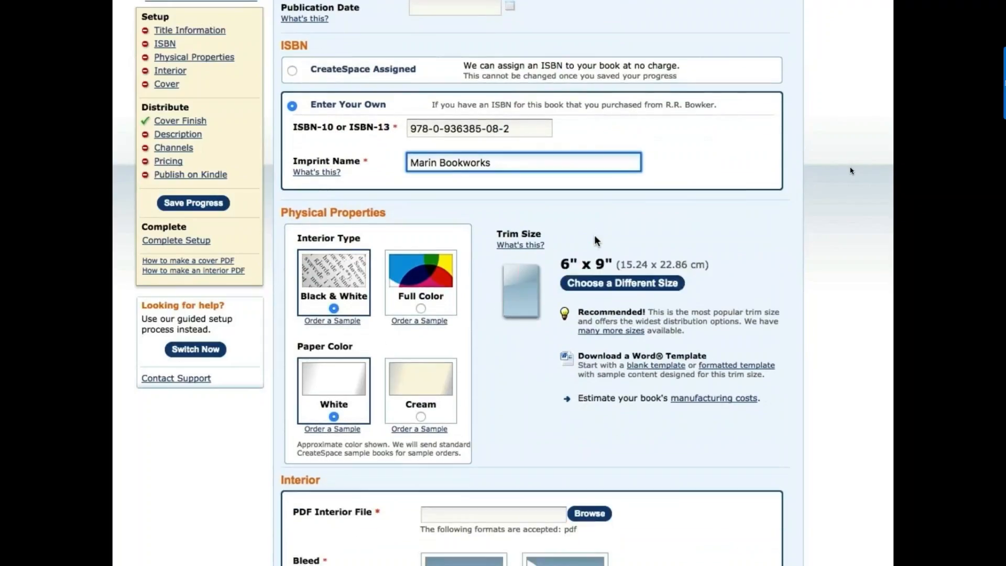
scroll(595, 239, "down", 3)
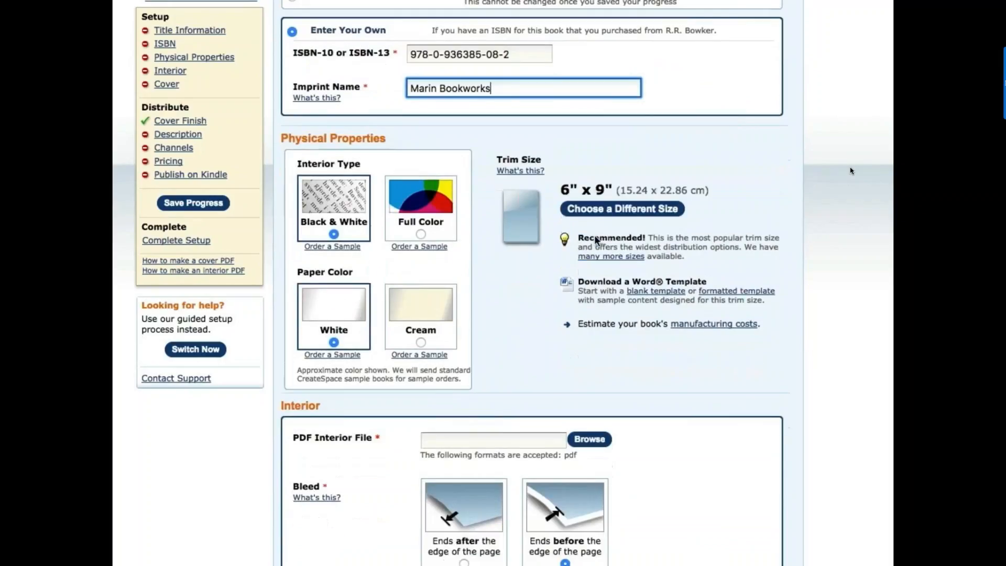
scroll(595, 238, "down", 2)
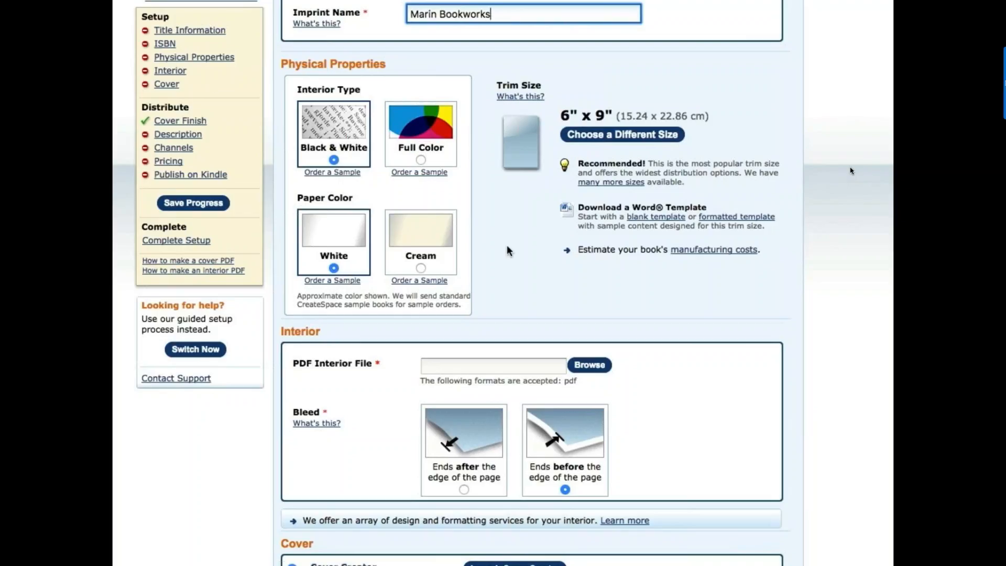
left_click(596, 135)
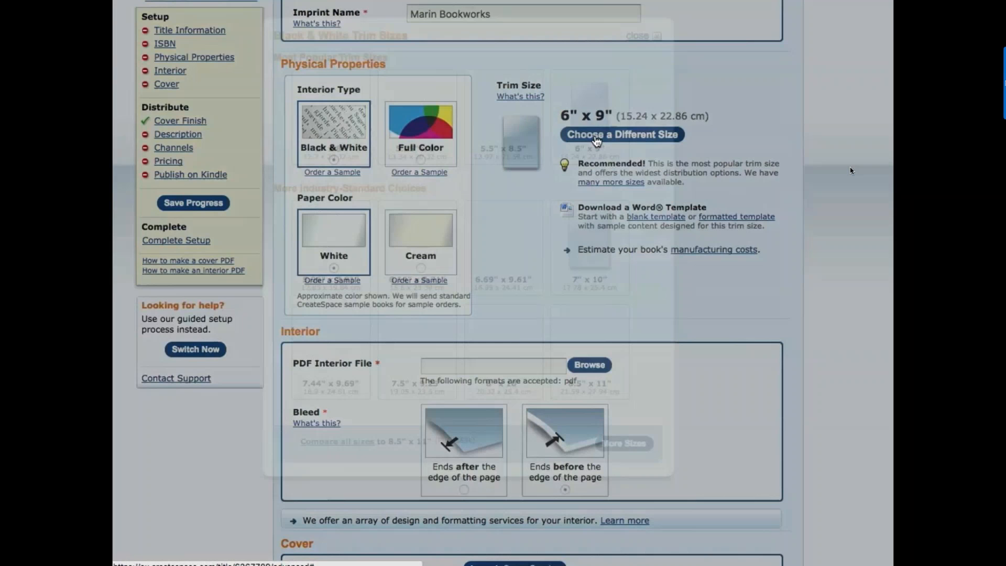
scroll(618, 218, "down", 2)
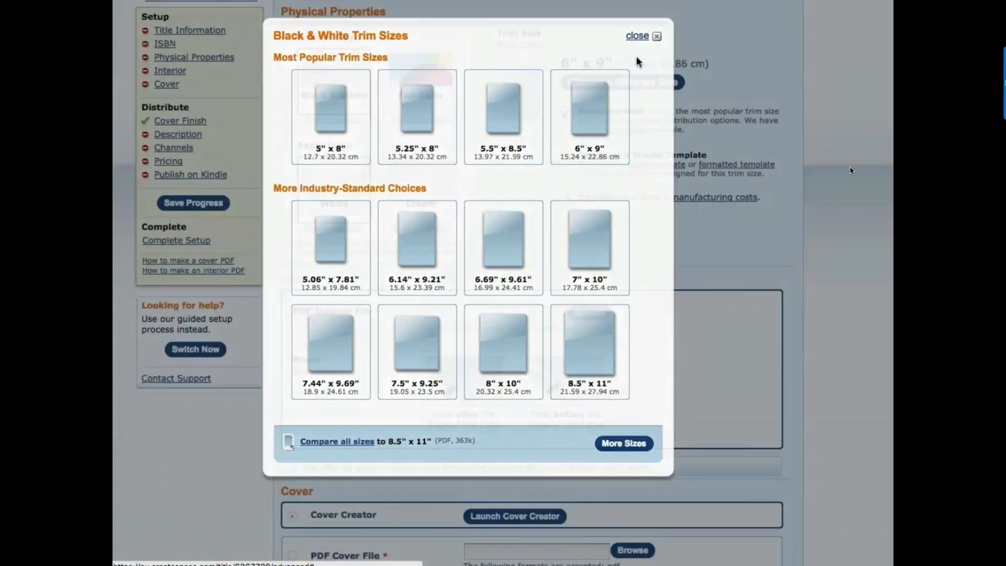
left_click(635, 38)
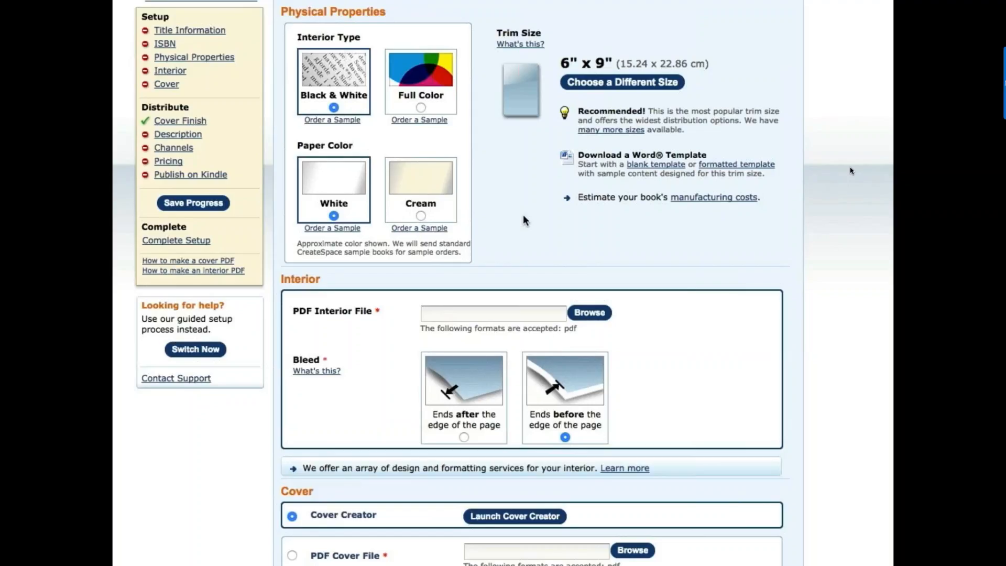
- Select Cream paper instead of White under Physical Properties
left_click(420, 216)
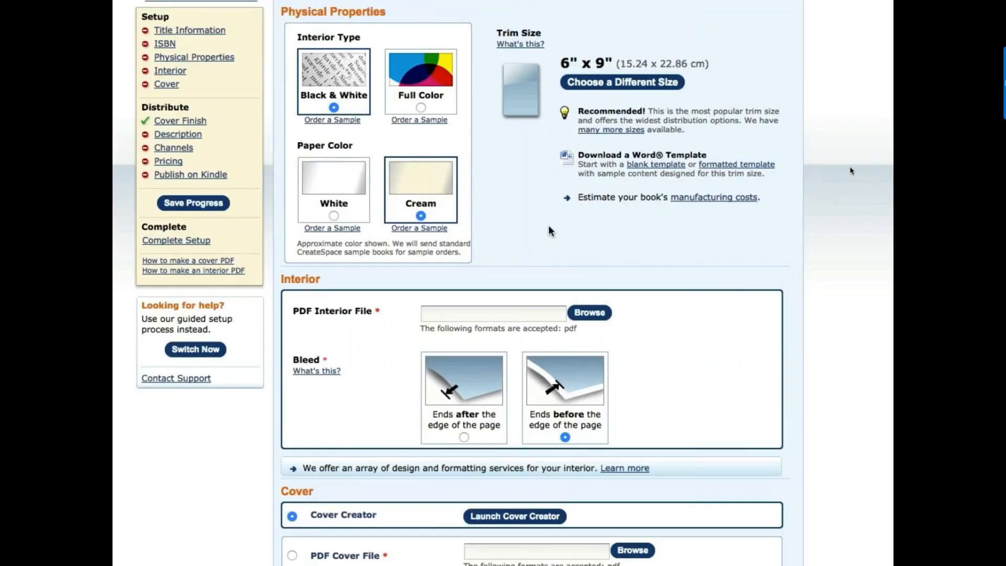
scroll(549, 228, "down", 3)
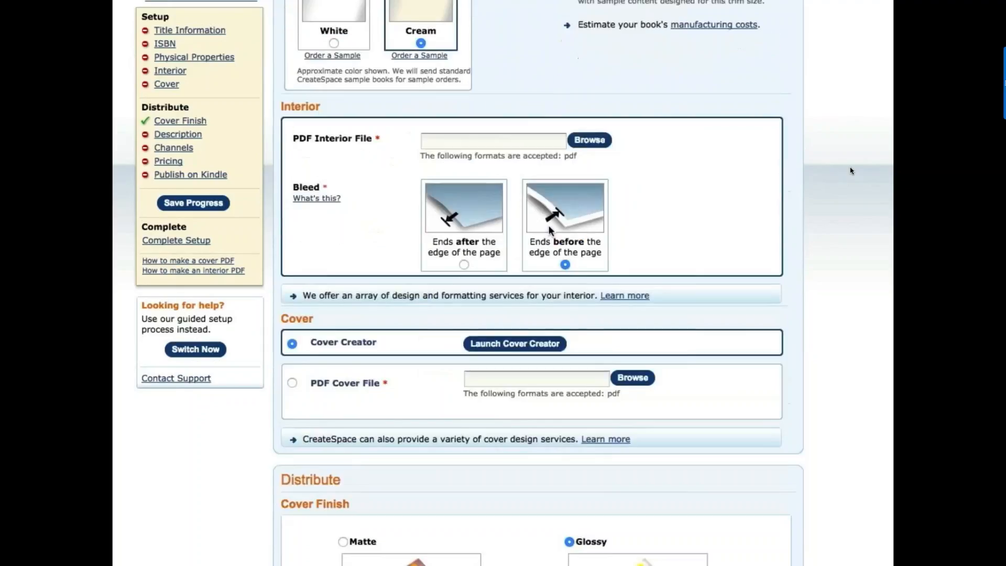
scroll(550, 229, "down", 1)
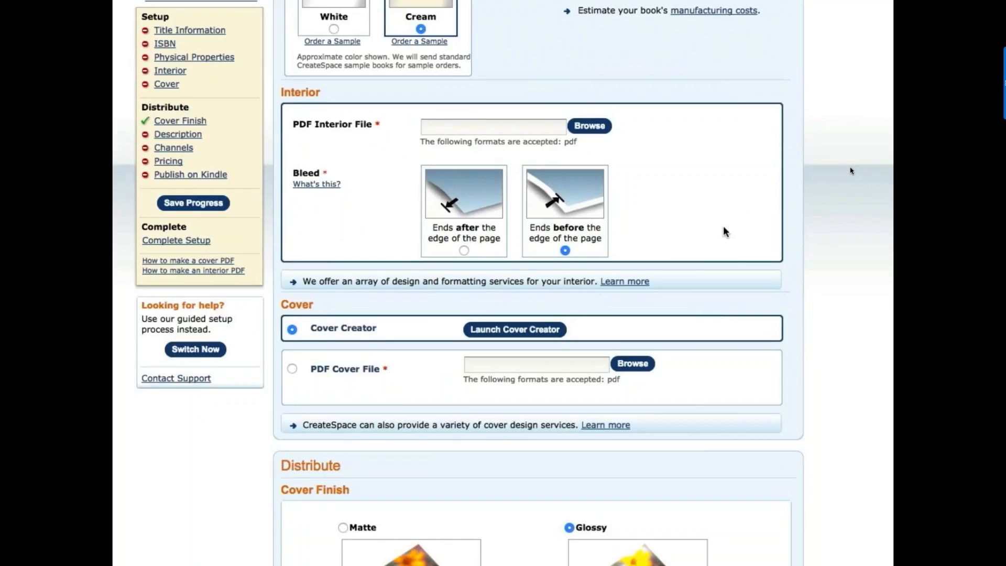
scroll(725, 230, "down", 1)
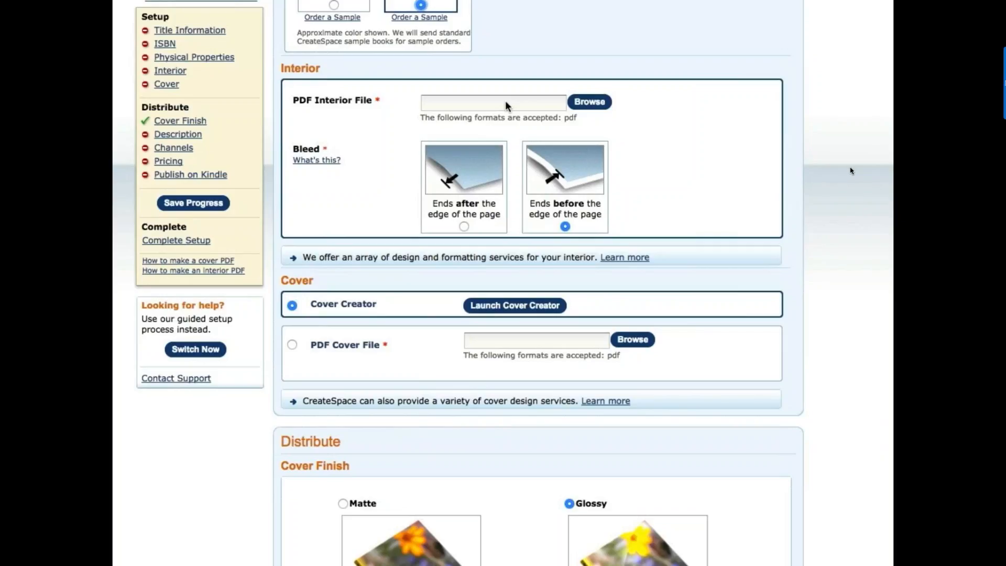
scroll(666, 194, "up", 1)
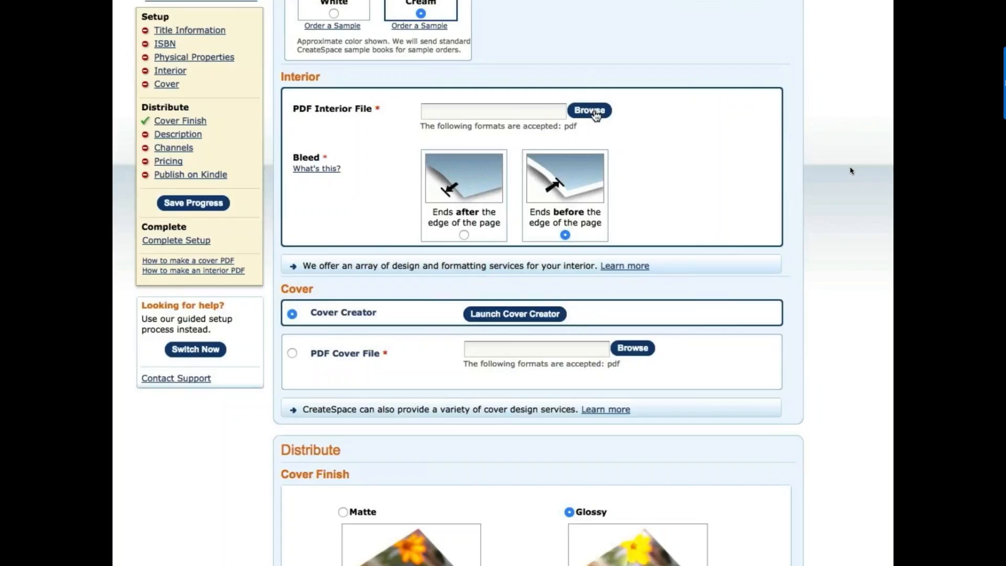
- Attach the 'Intimate Guide SAMPLE INTER…' PDF as the interior file
left_click(590, 111)
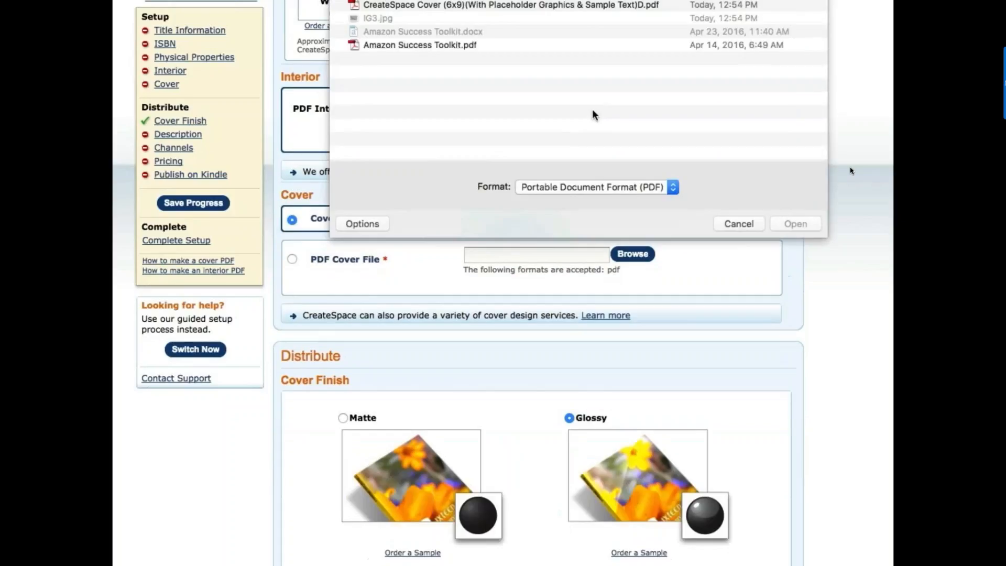
left_click(450, 0)
left_click(801, 224)
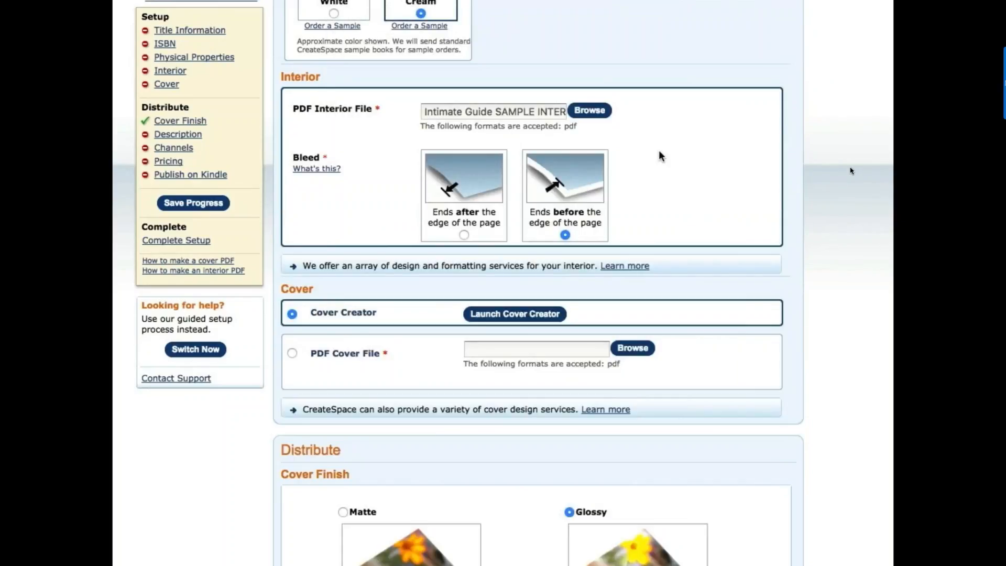
scroll(659, 151, "down", 2)
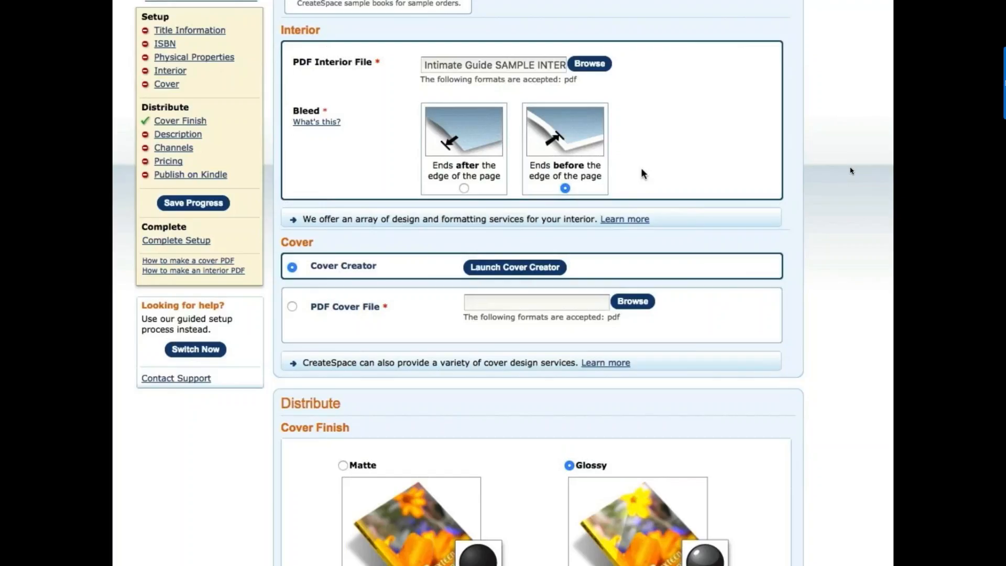
scroll(643, 173, "down", 3)
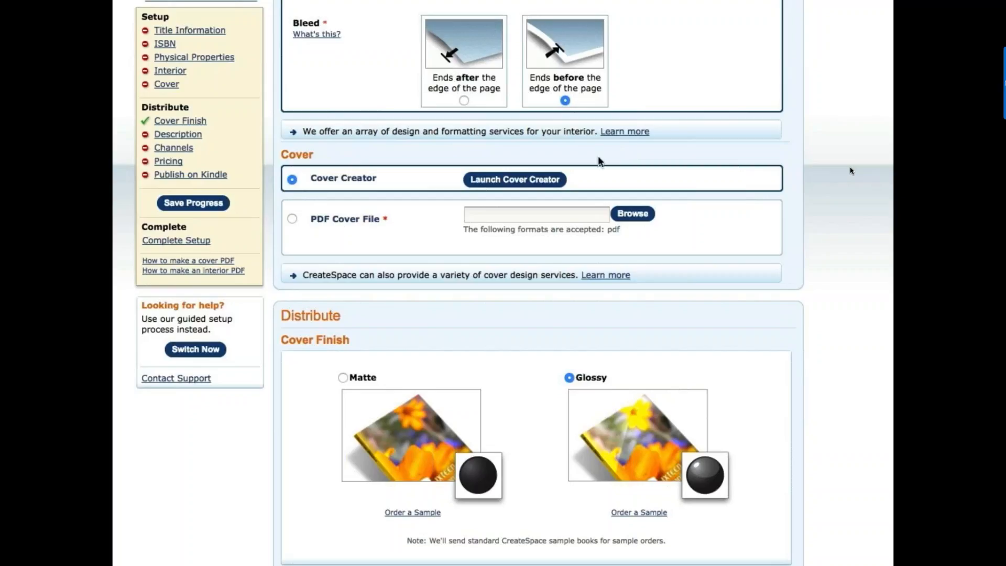
scroll(599, 157, "down", 3)
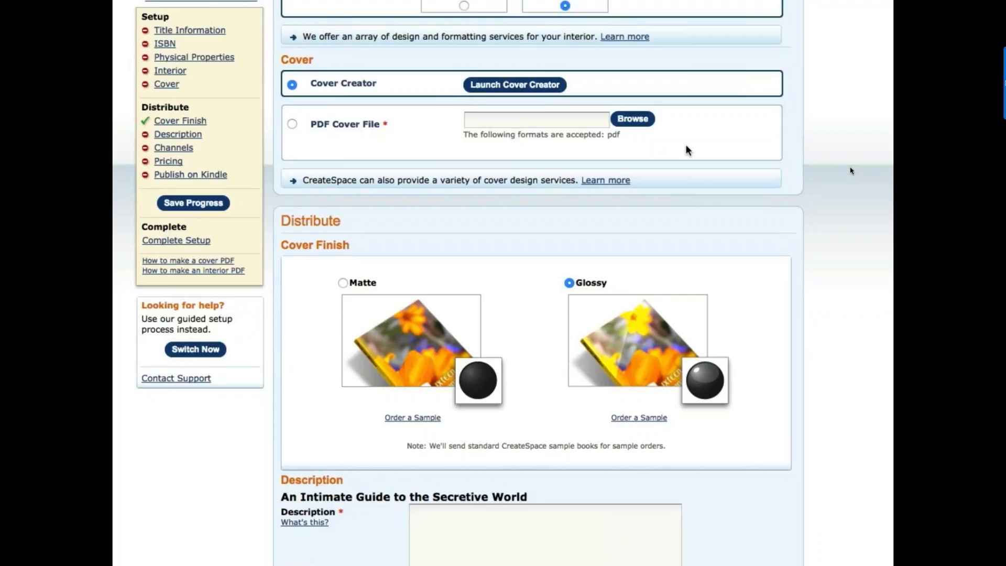
- Upload the 'CreateSpace Cover (6x9)' PDF as the cover file, keeping the Glossy finish
left_click(633, 120)
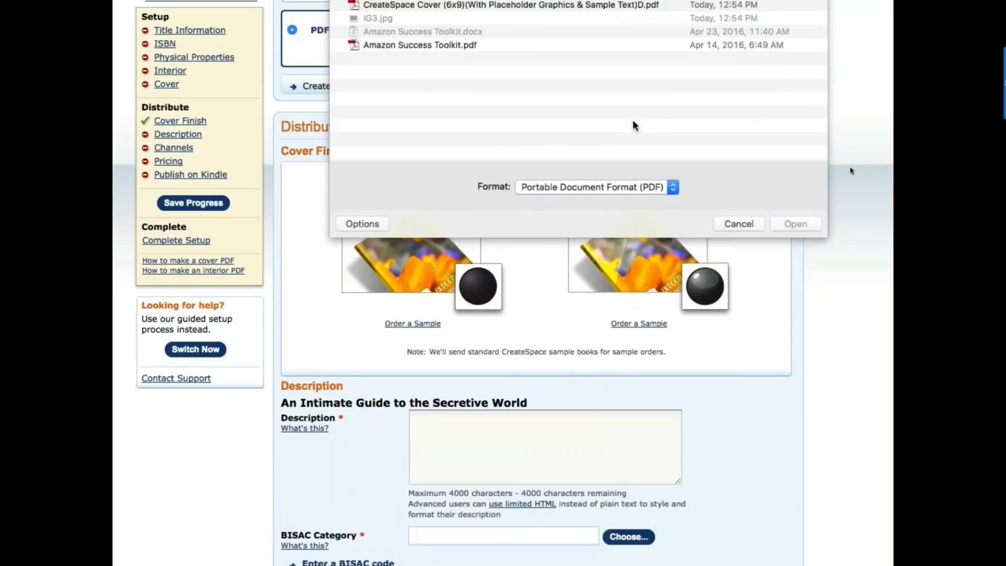
left_click(436, 6)
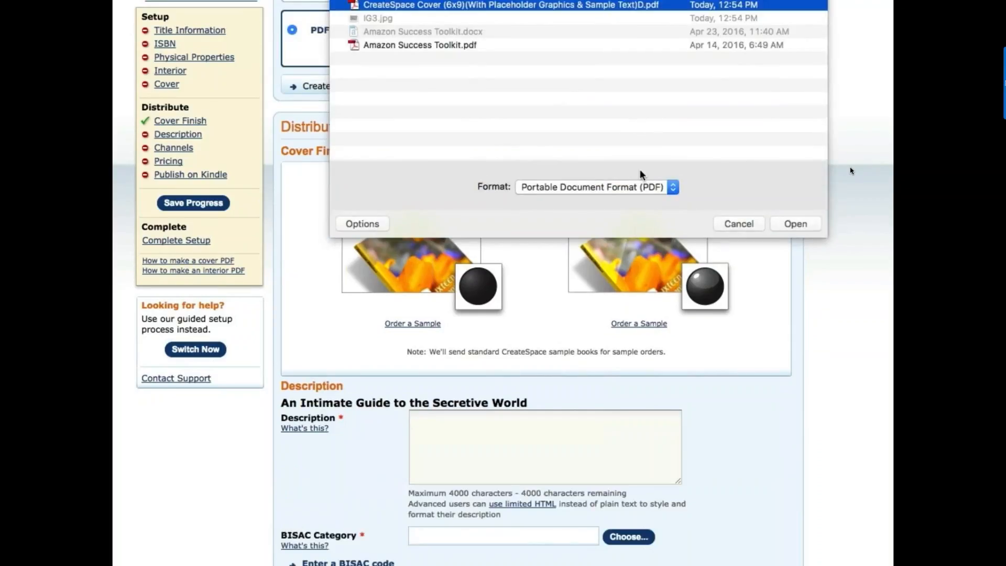
left_click(778, 220)
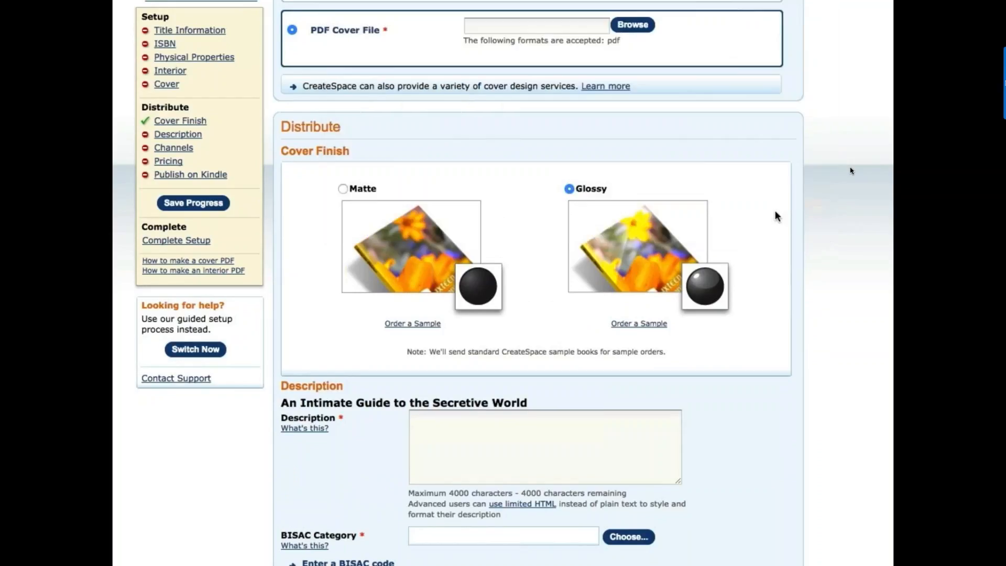
scroll(655, 168, "up", 3)
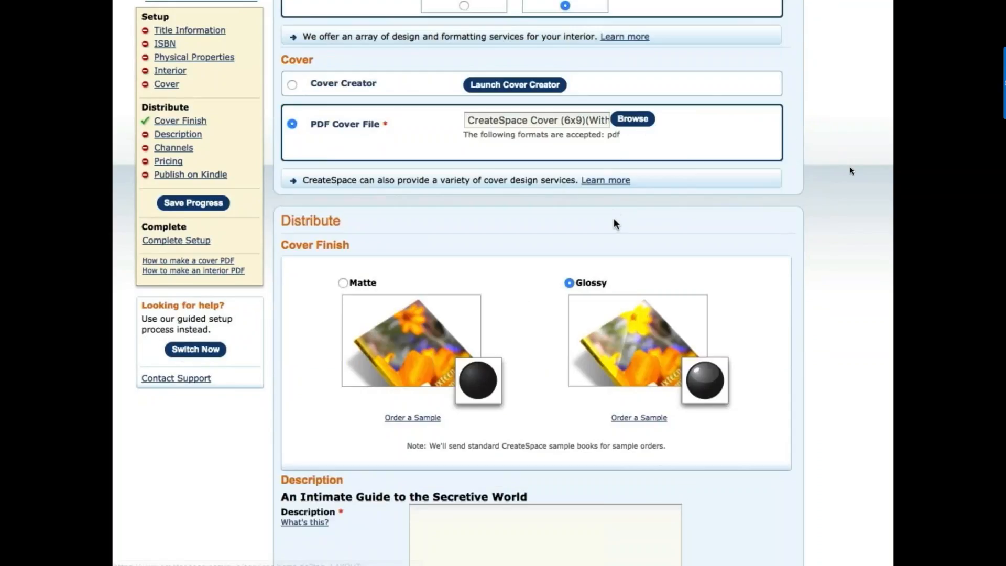
key("super+Tab")
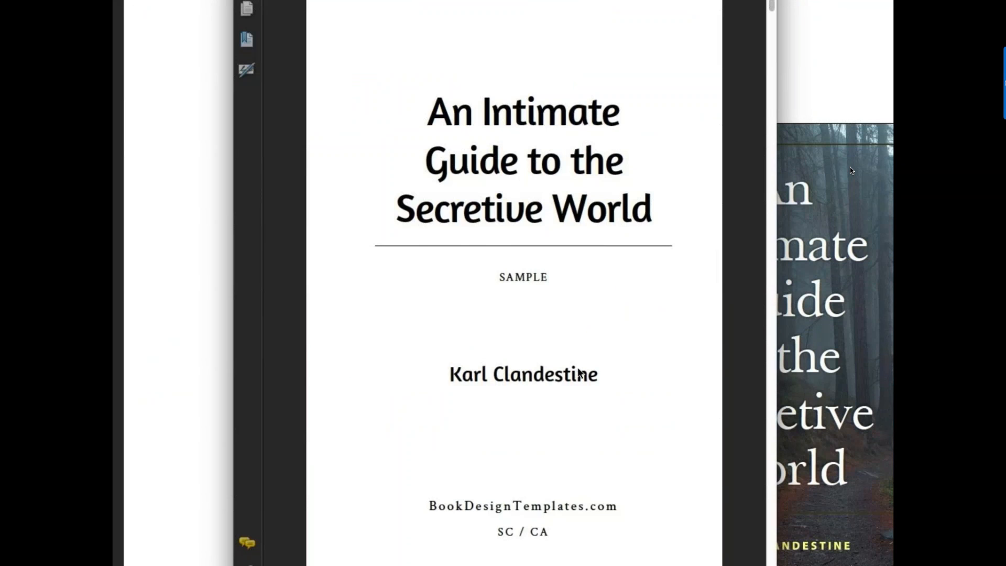
scroll(578, 373, "down", 5)
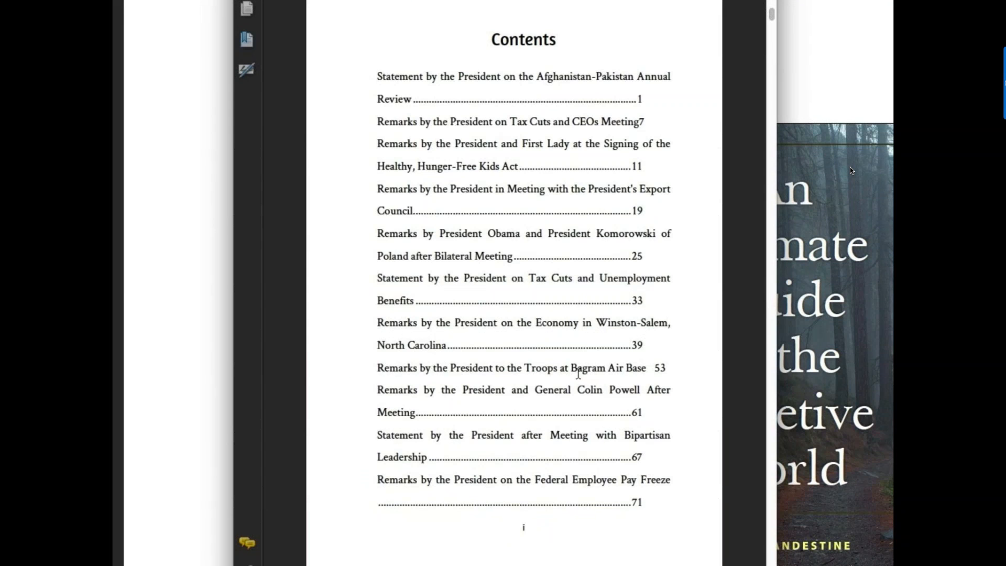
scroll(578, 373, "down", 3)
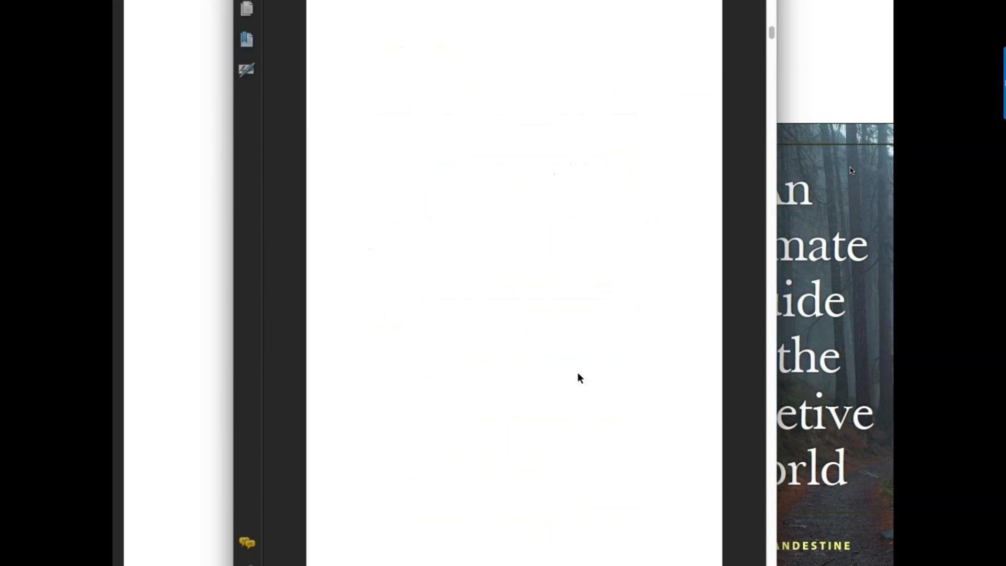
scroll(578, 374, "down", 4)
scroll(578, 373, "down", 3)
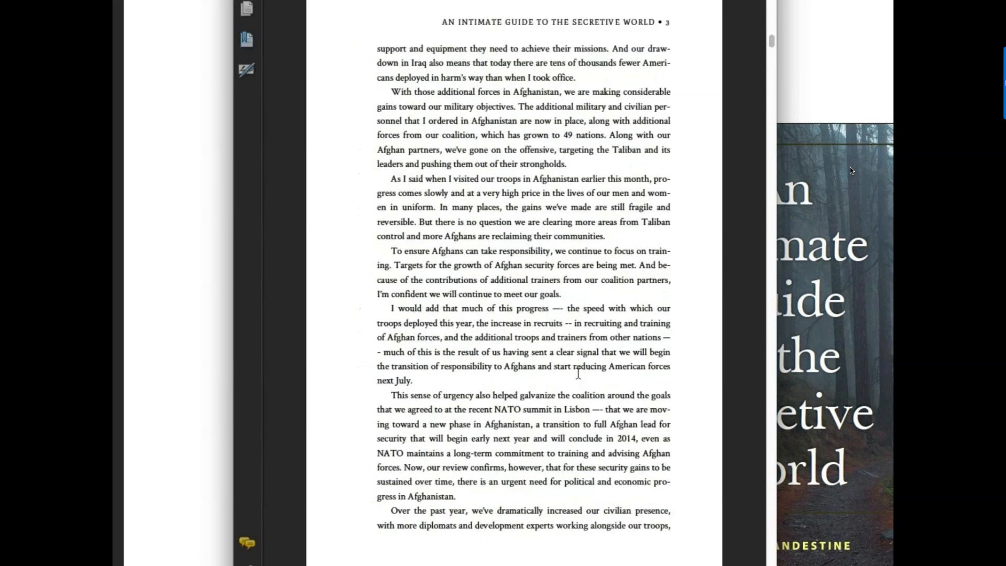
scroll(578, 373, "down", 5)
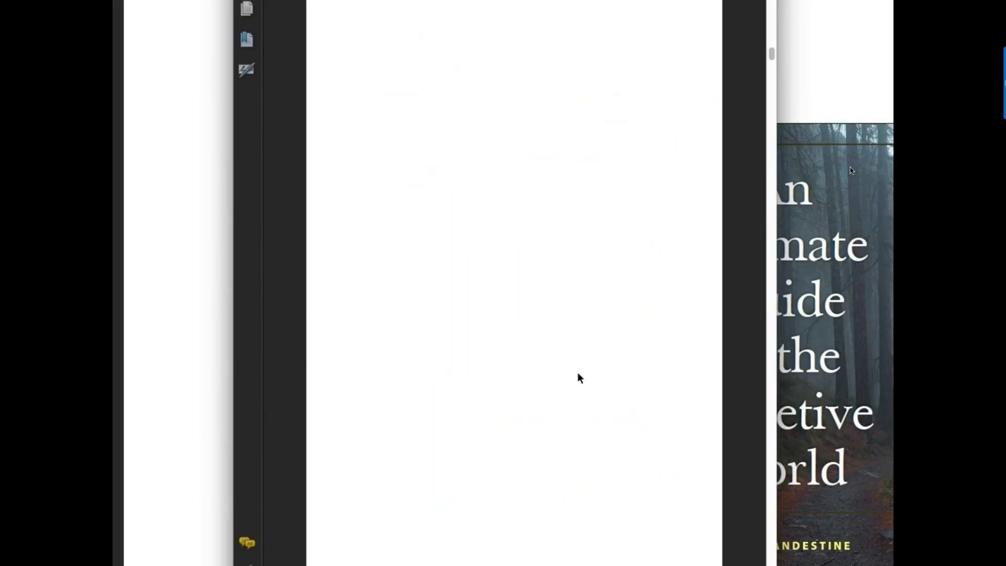
scroll(577, 372, "down", 2)
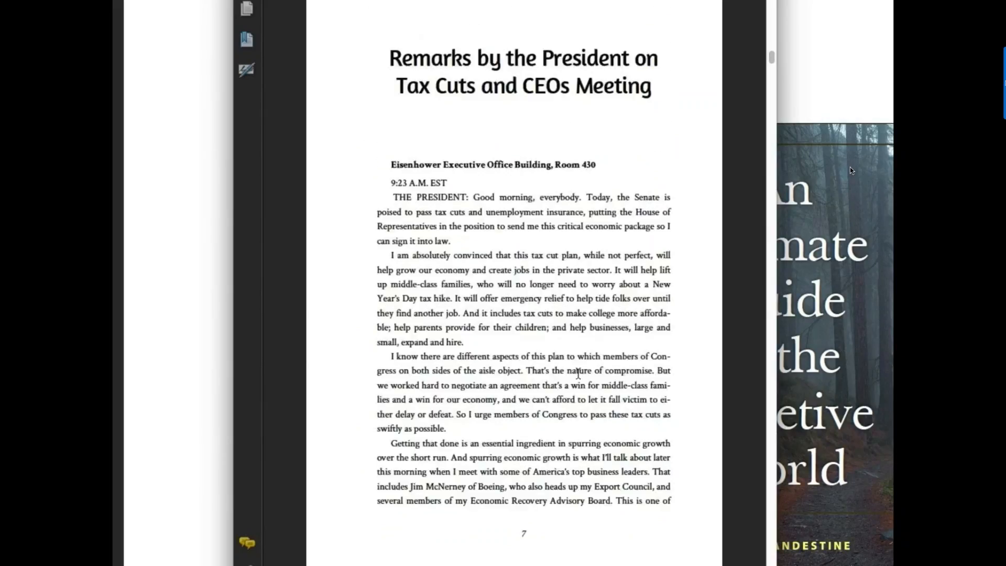
scroll(578, 373, "up", 1)
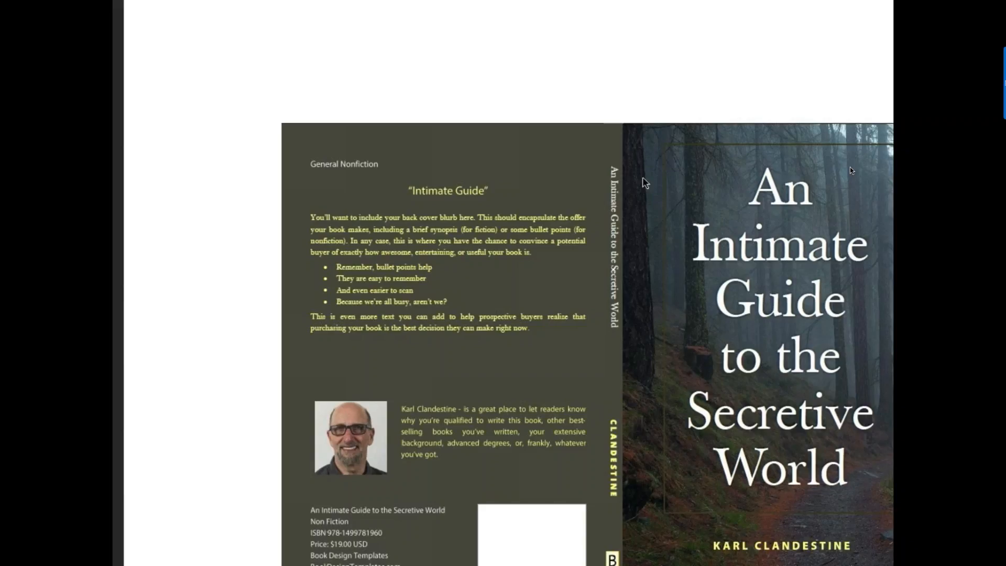
key("super+Tab")
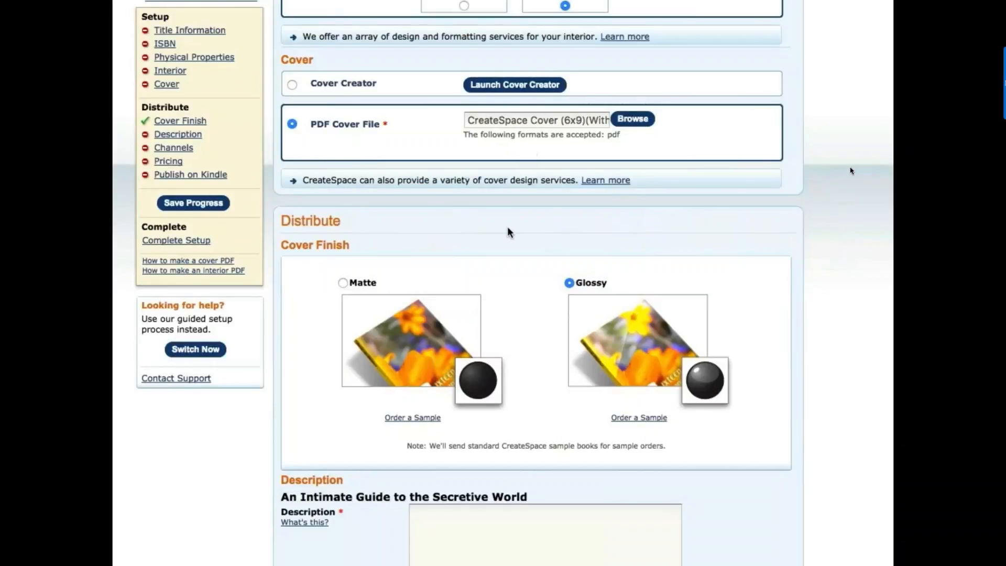
scroll(508, 240, "down", 2)
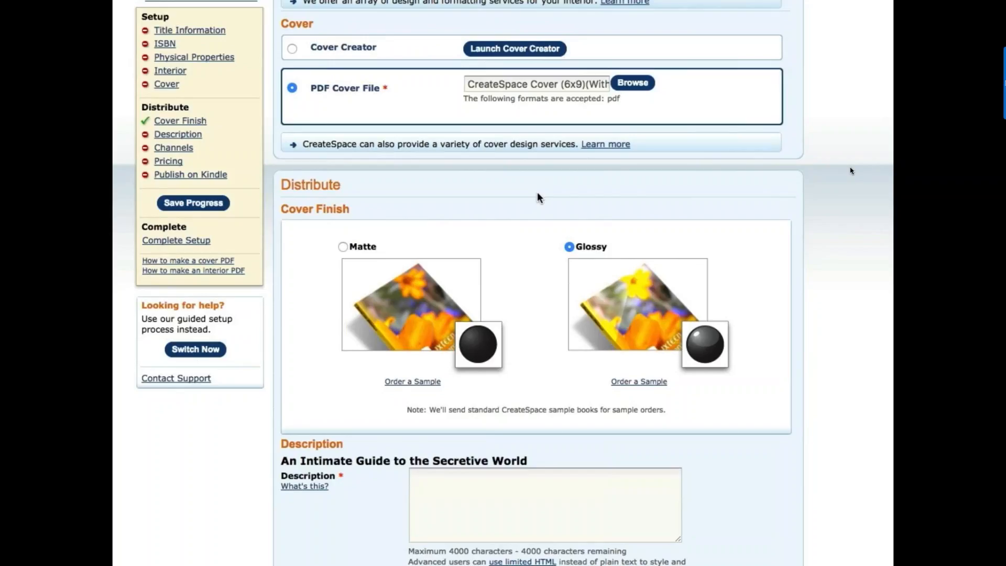
scroll(537, 207, "down", 3)
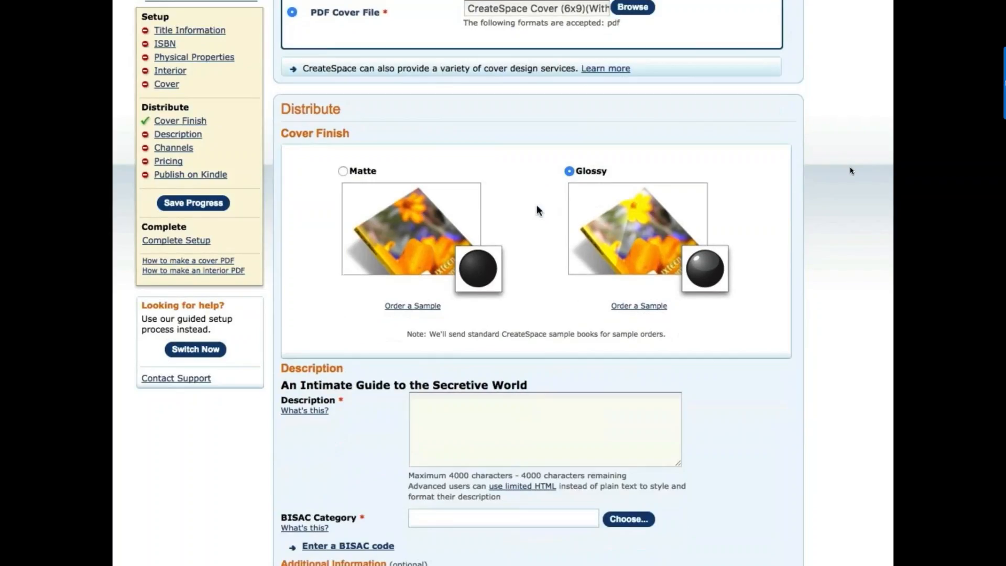
scroll(537, 209, "down", 1)
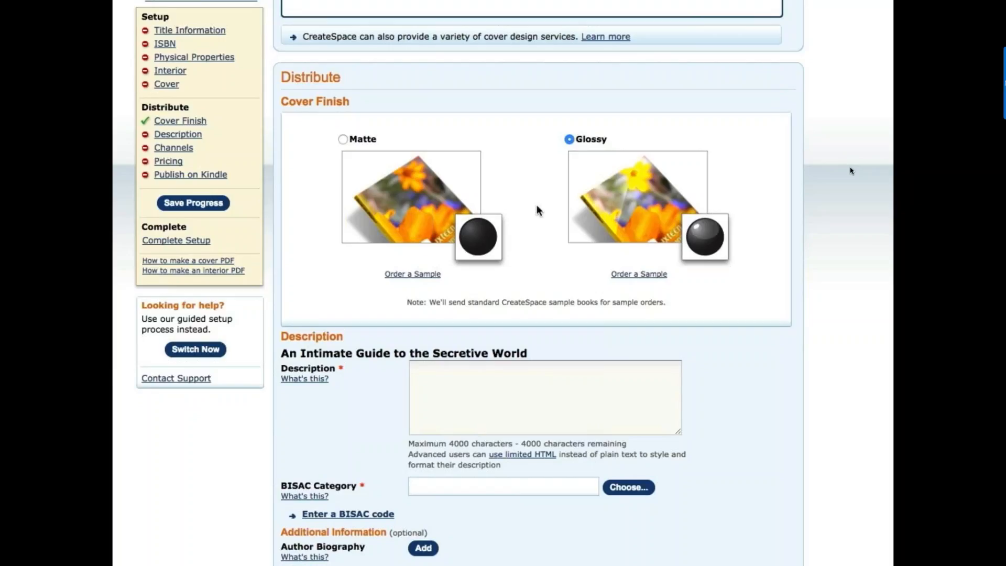
scroll(538, 209, "down", 5)
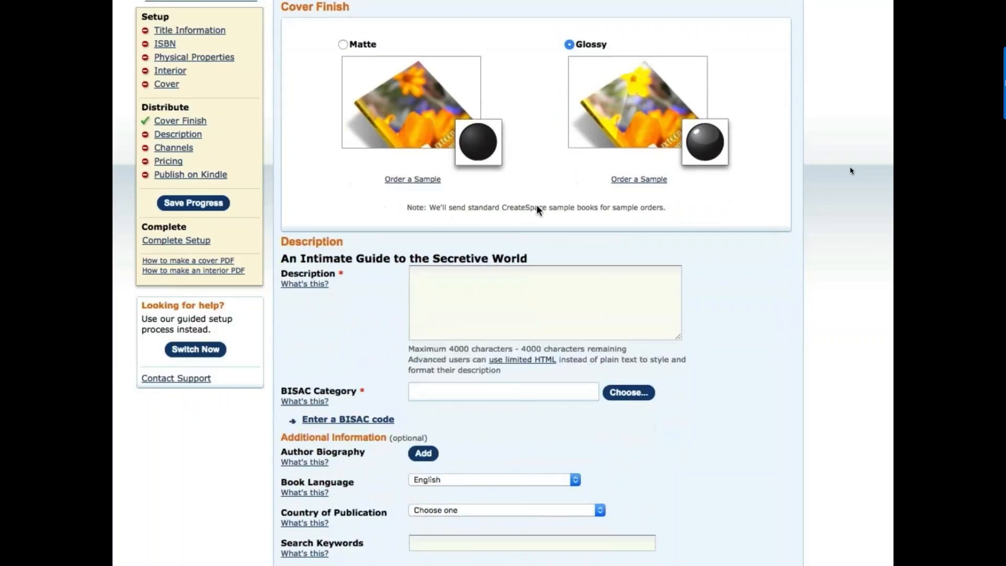
- Scroll down to the Author Biography and Description fields of the description details
scroll(739, 335, "down", 7)
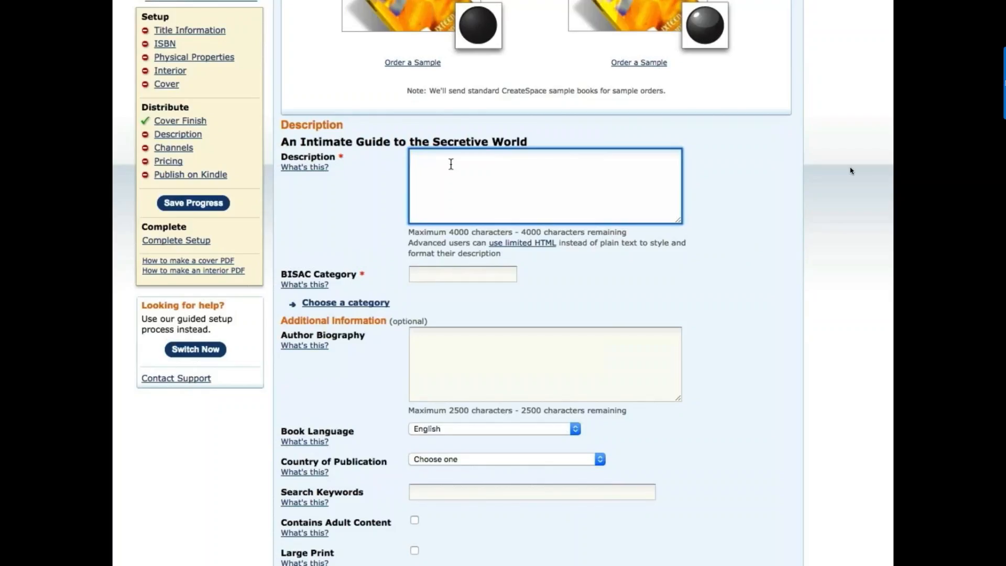
- Paste the book blurb into the Description and set the BISAC category to Philosophy / Zen
key("ctrl+v")
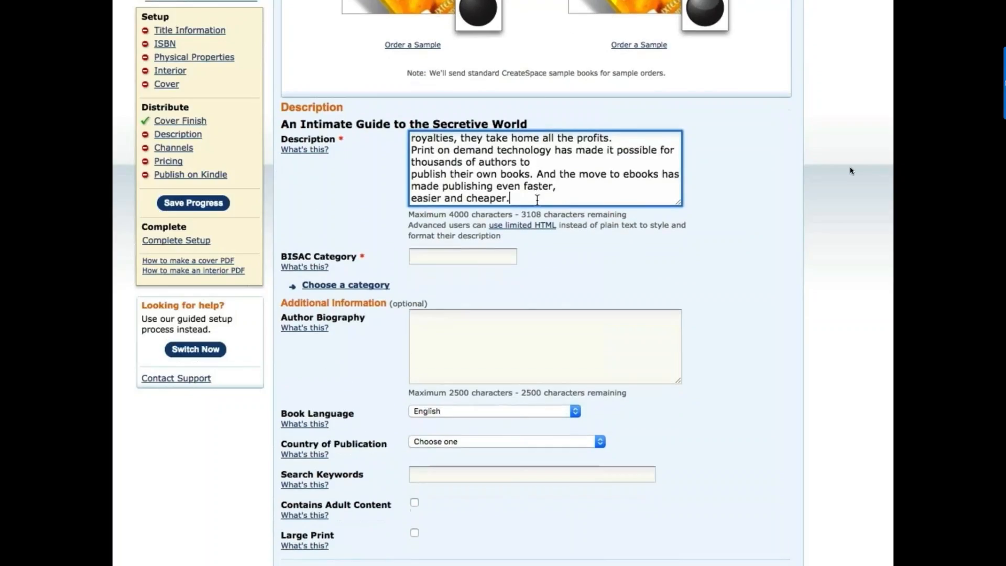
scroll(536, 200, "down", 3)
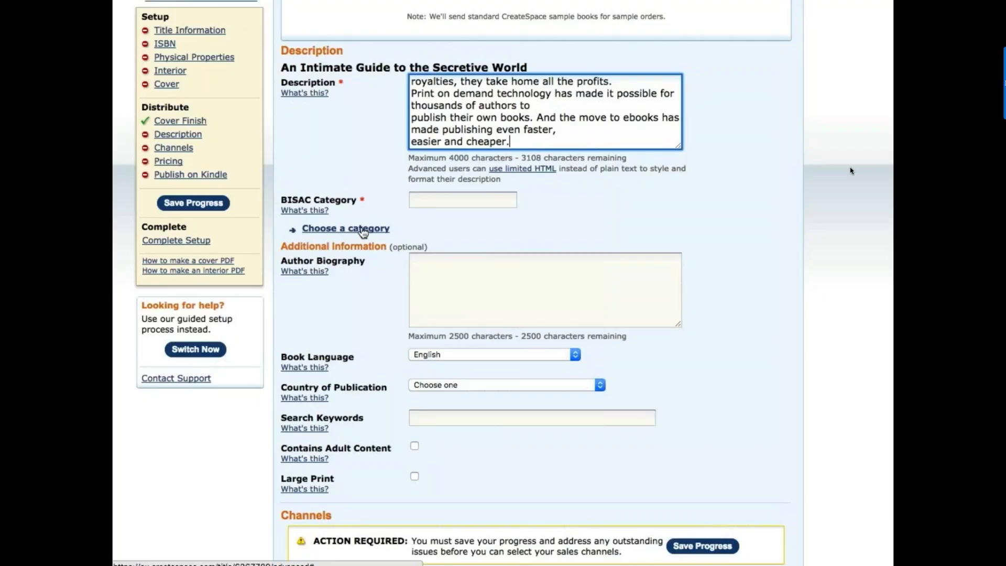
left_click(362, 229)
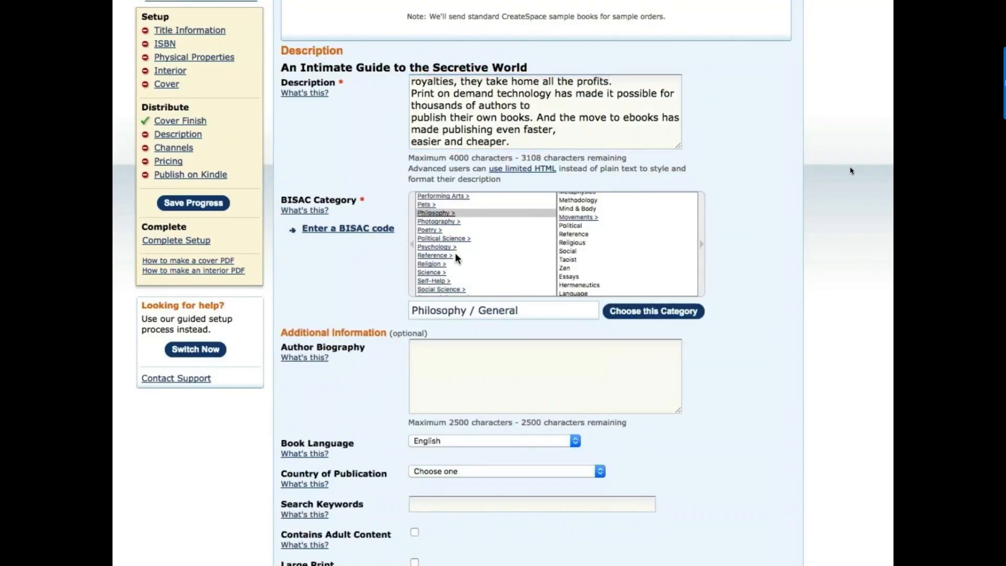
scroll(454, 252, "up", 5)
scroll(454, 257, "up", 1)
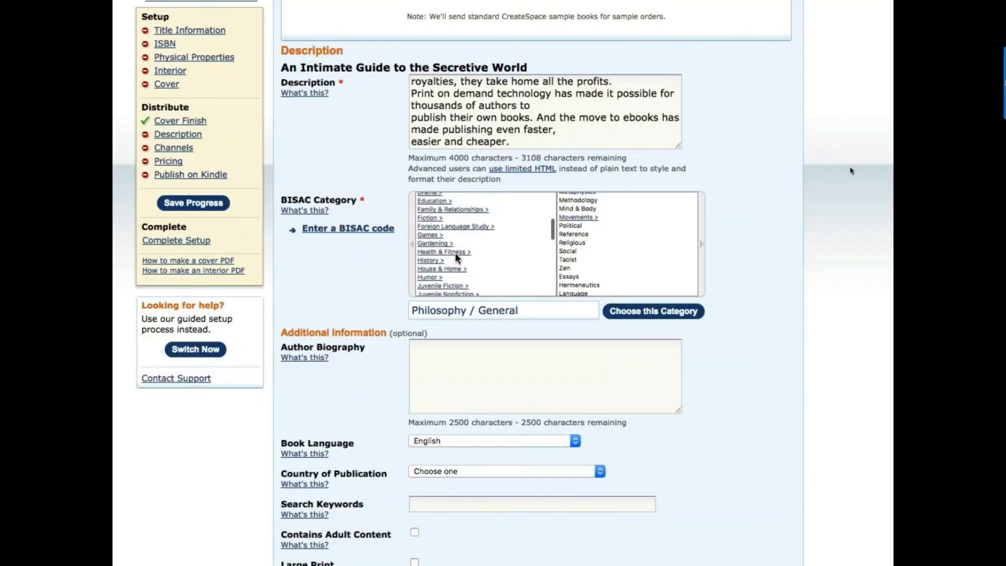
scroll(455, 252, "up", 4)
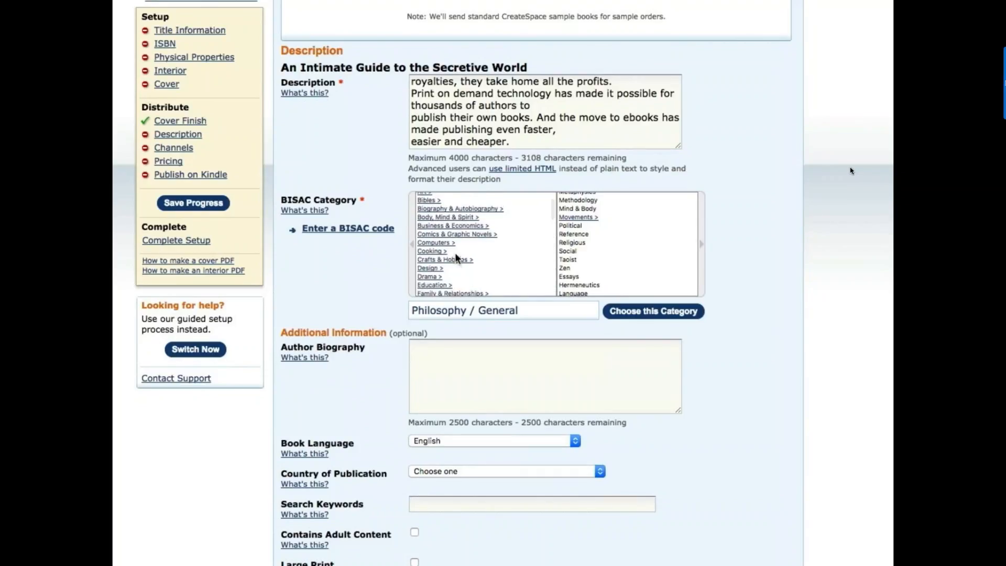
scroll(455, 252, "up", 2)
scroll(455, 252, "down", 3)
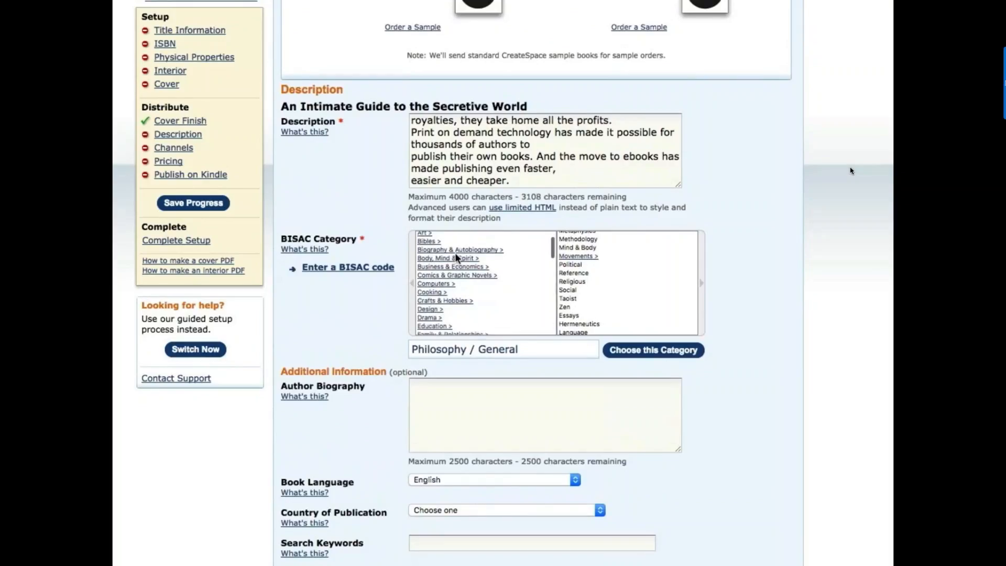
scroll(455, 252, "down", 1)
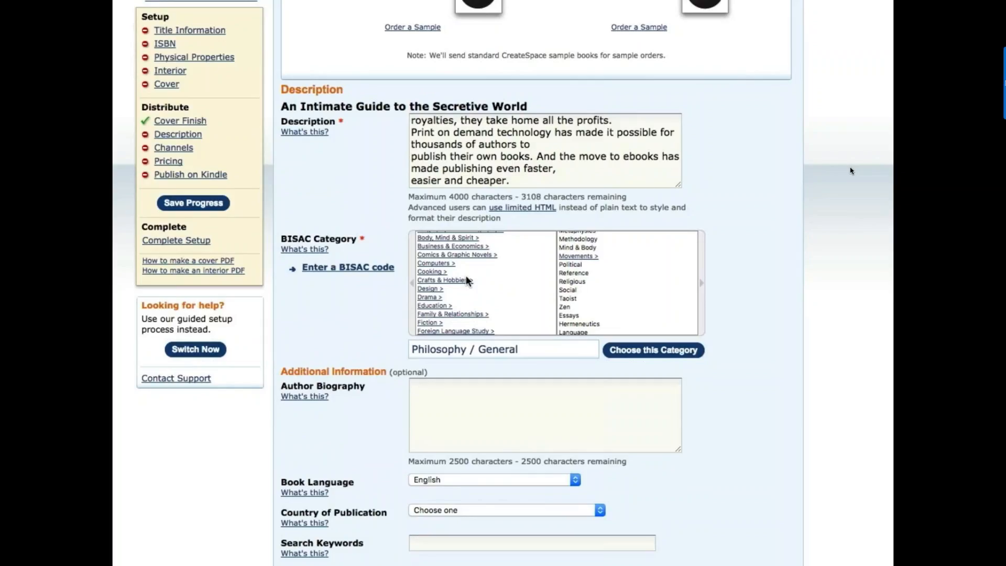
scroll(466, 280, "down", 5)
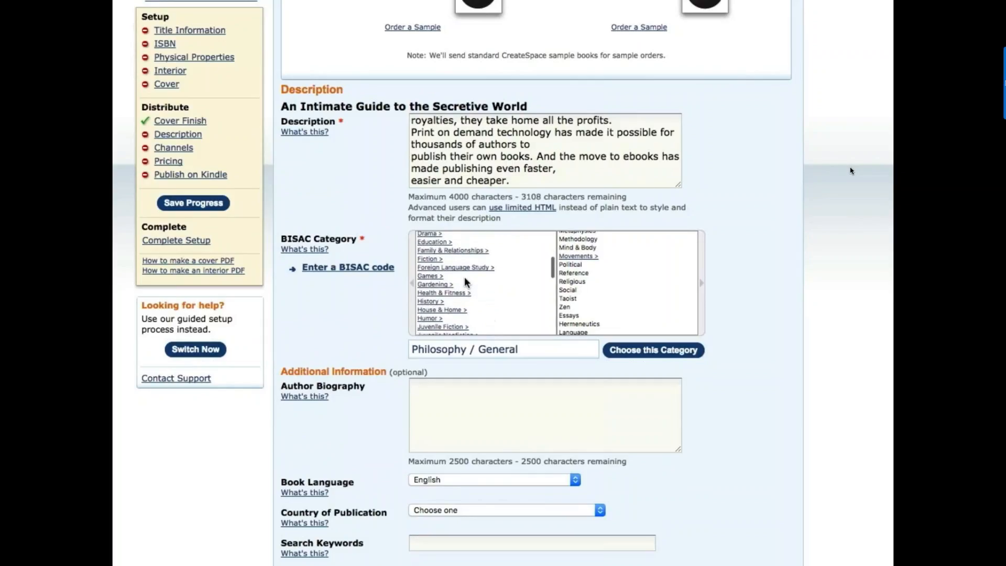
scroll(464, 276, "down", 5)
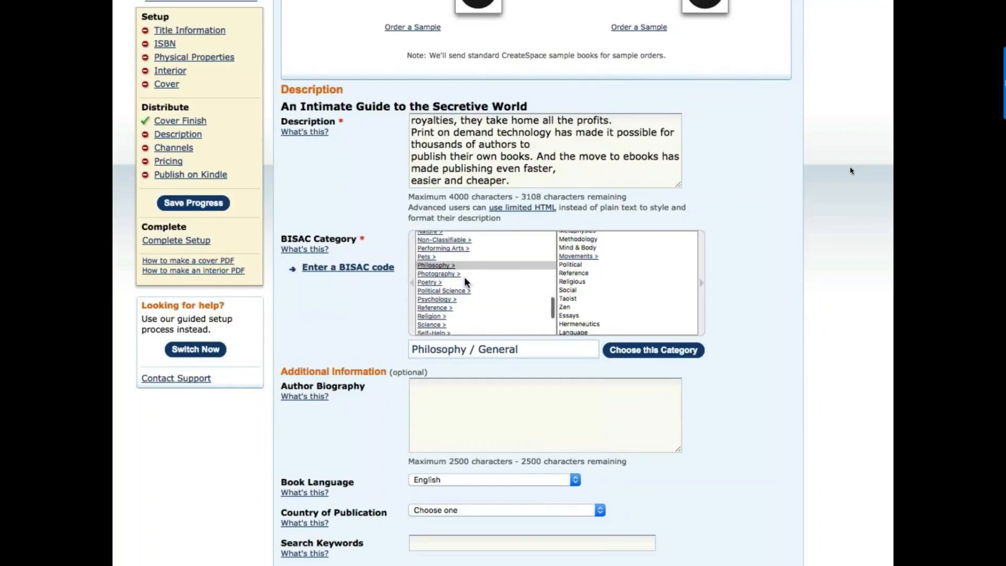
left_click(434, 265)
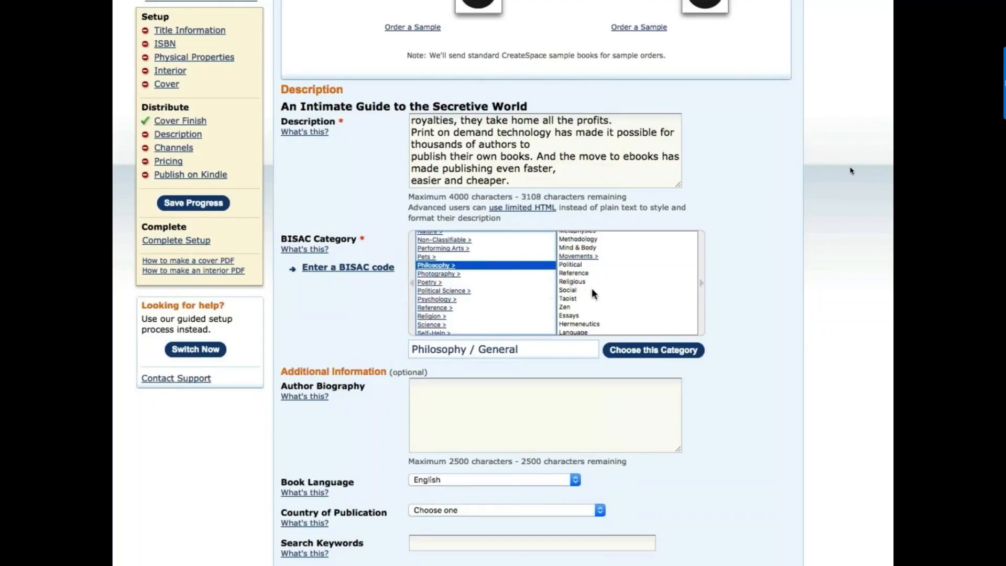
scroll(593, 292, "down", 2)
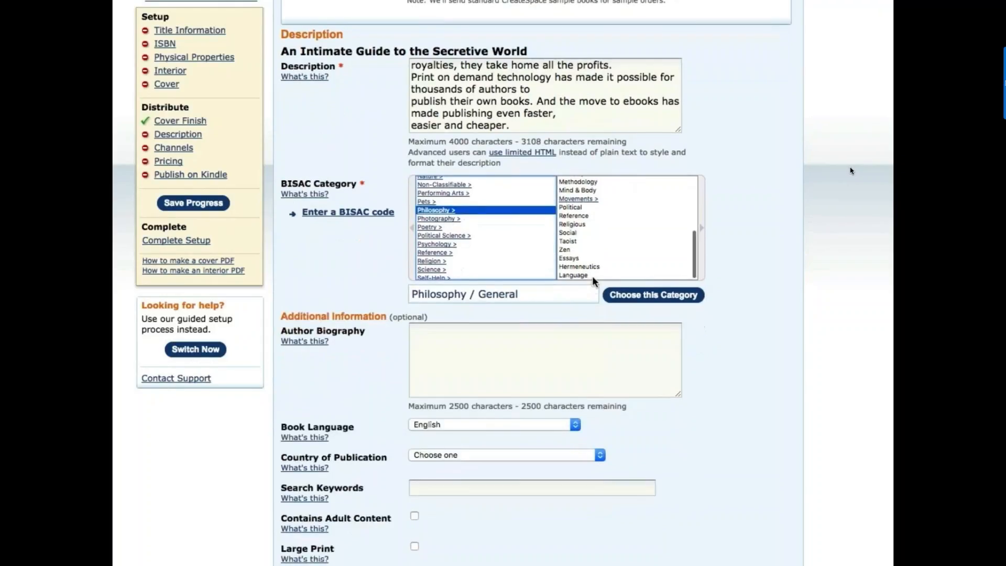
left_click(566, 249)
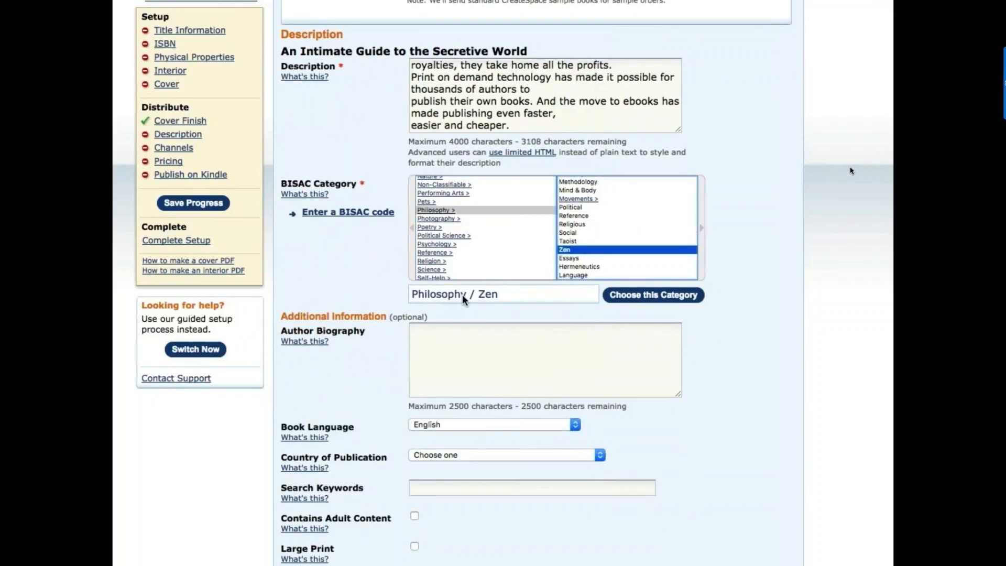
left_click(633, 291)
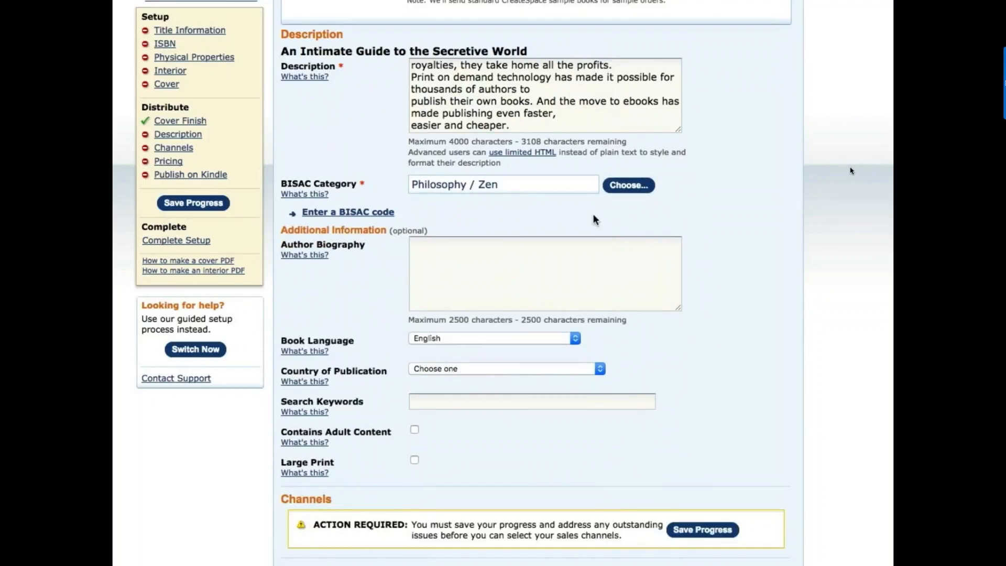
- Paste the biography text into the Author Biography box, leaving 1608 of 2500 characters
scroll(472, 240, "down", 2)
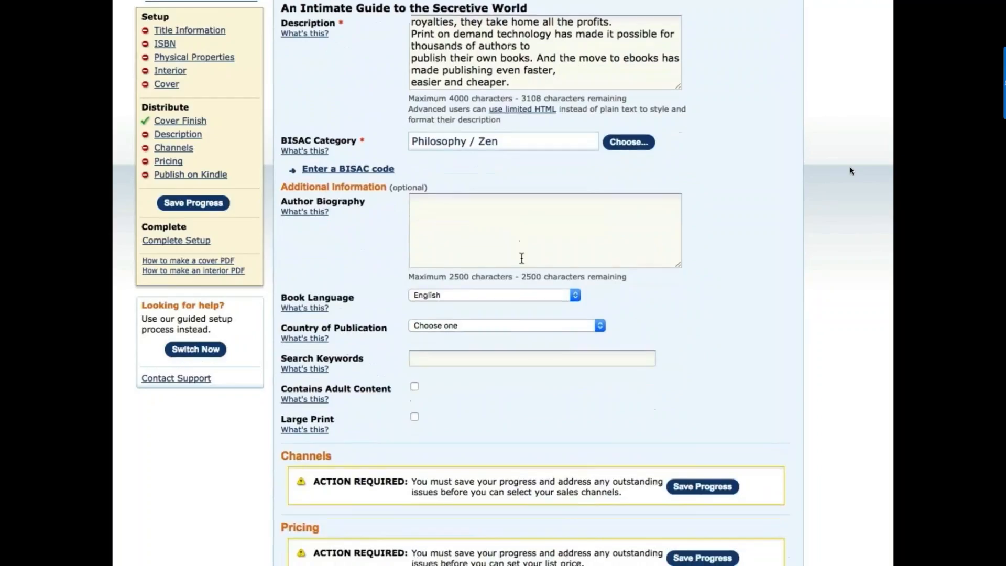
left_click(449, 209)
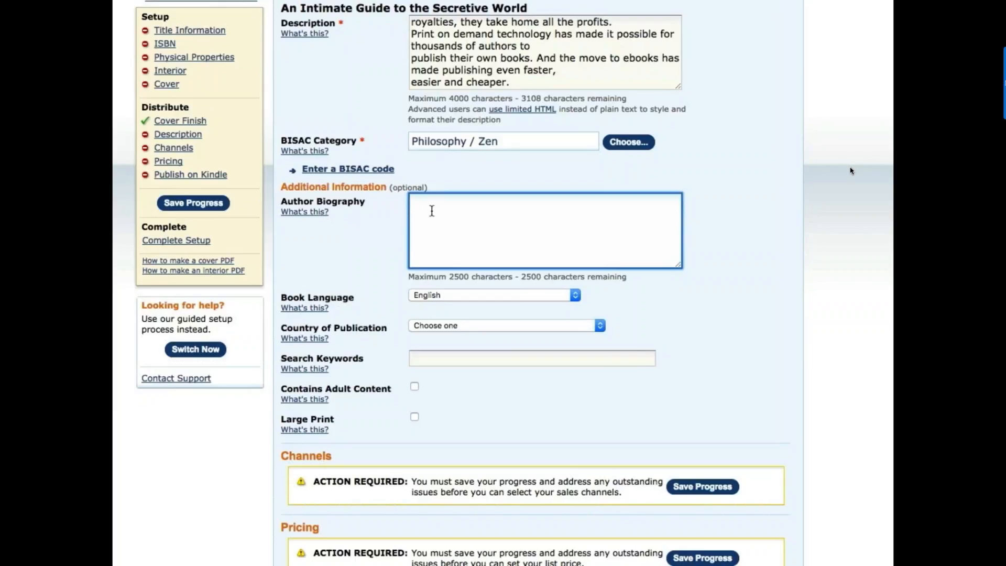
key("super+v")
scroll(632, 283, "down", 1)
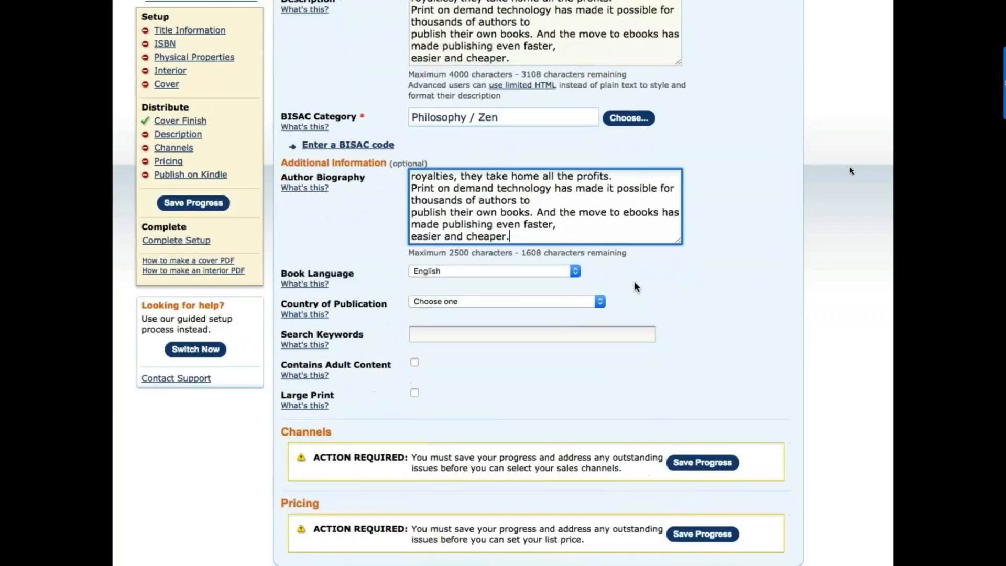
scroll(634, 281, "down", 1)
scroll(636, 273, "down", 2)
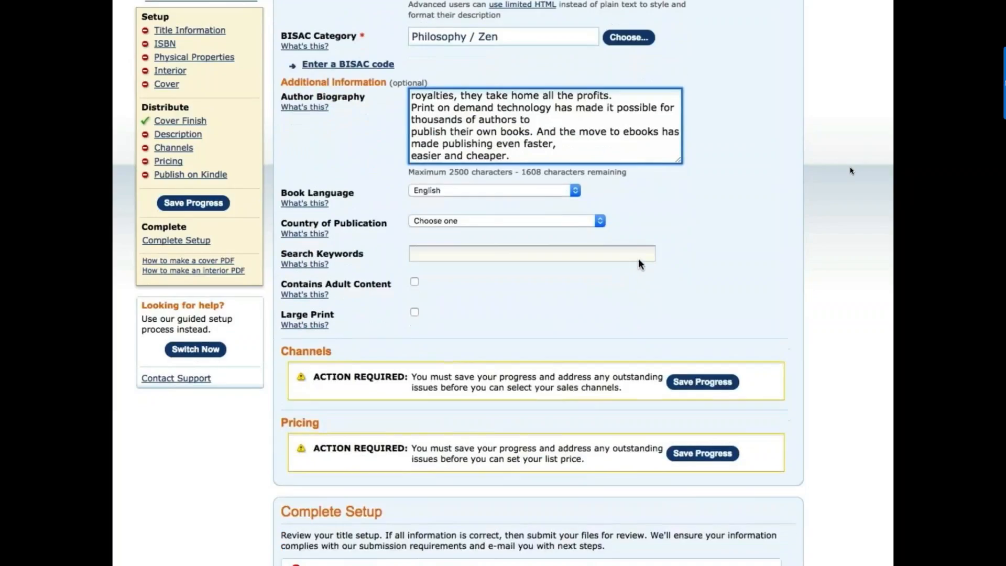
- Set the Country of Publication to United States
left_click(450, 221)
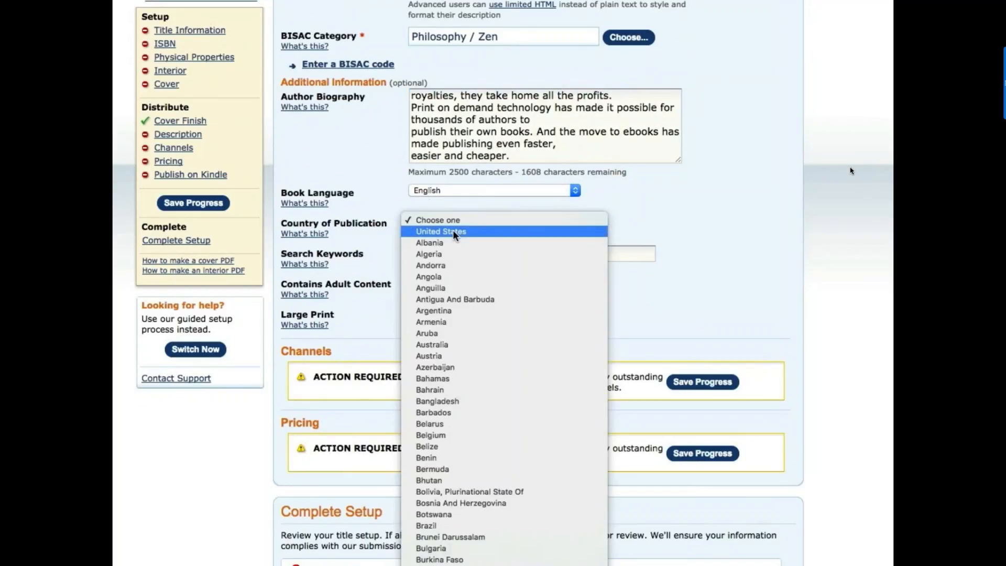
left_click(453, 231)
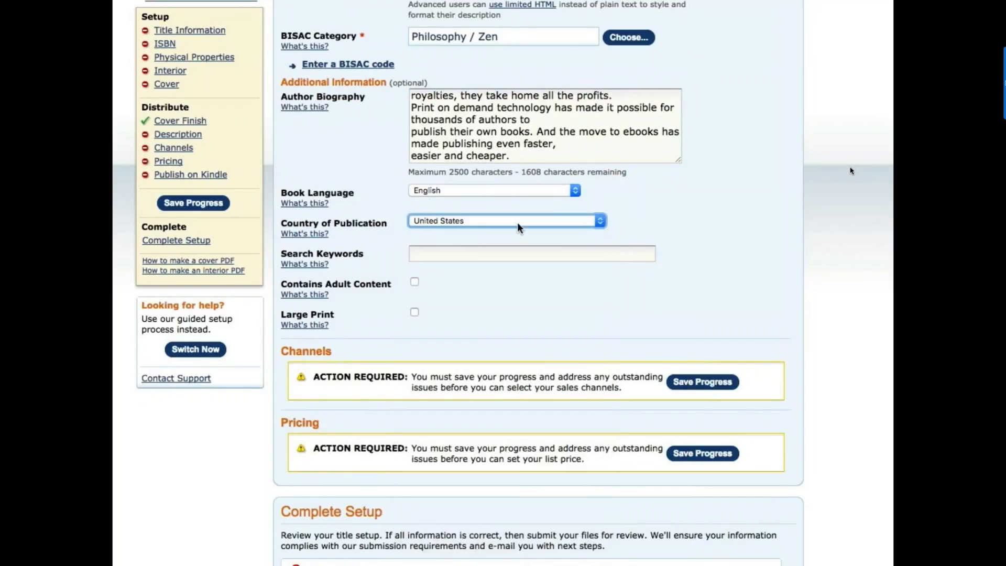
scroll(517, 222, "down", 2)
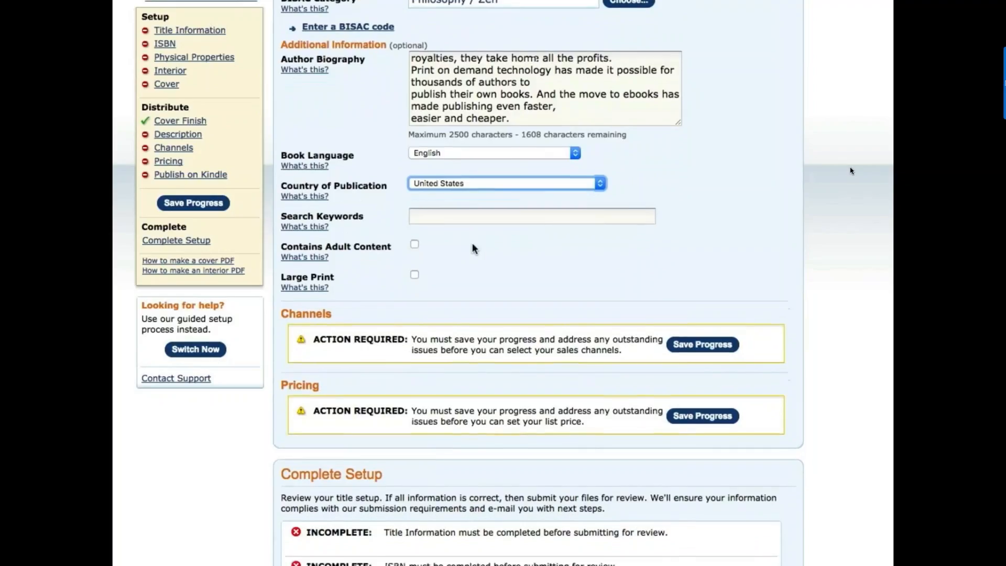
scroll(472, 244, "down", 1)
- Enter search keywords ending in 'philosophy, zen Buddhism, poetry, New England'
left_click(444, 205)
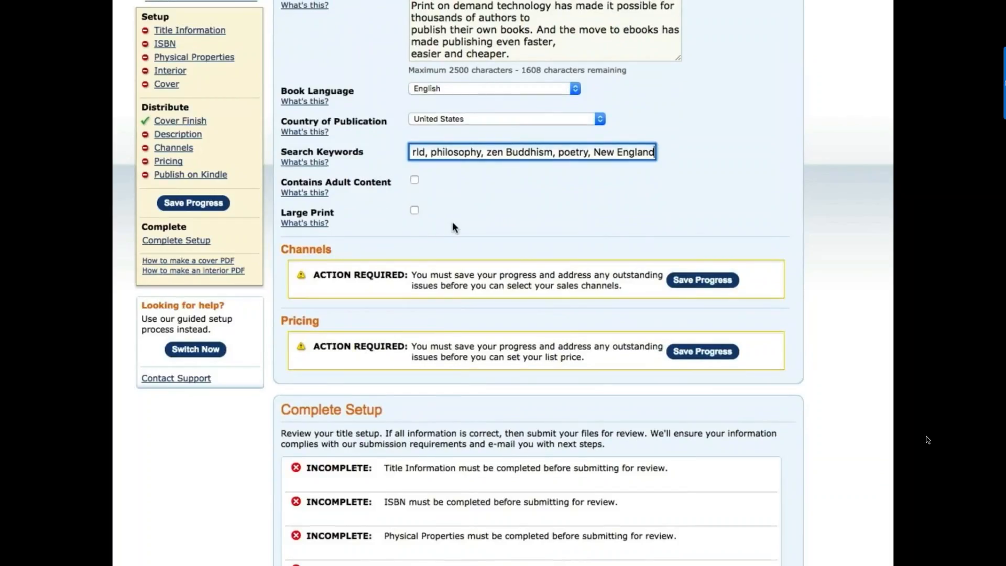
scroll(454, 226, "down", 2)
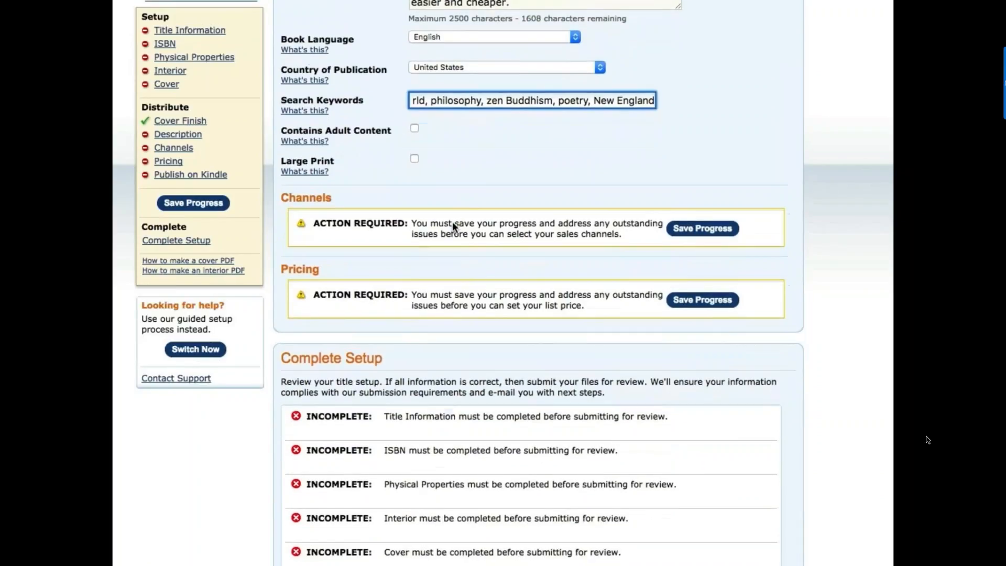
scroll(451, 227, "down", 1)
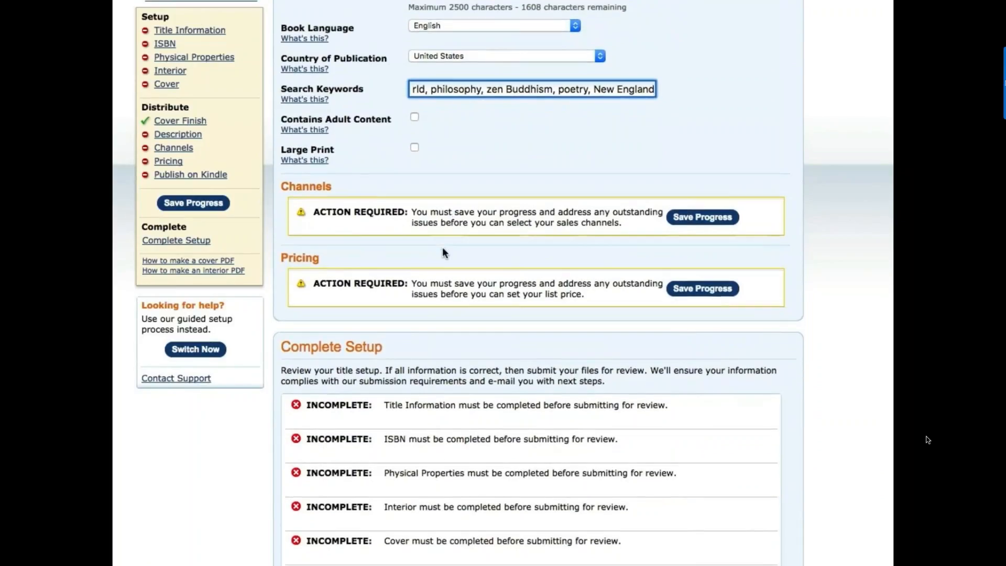
scroll(443, 254, "down", 1)
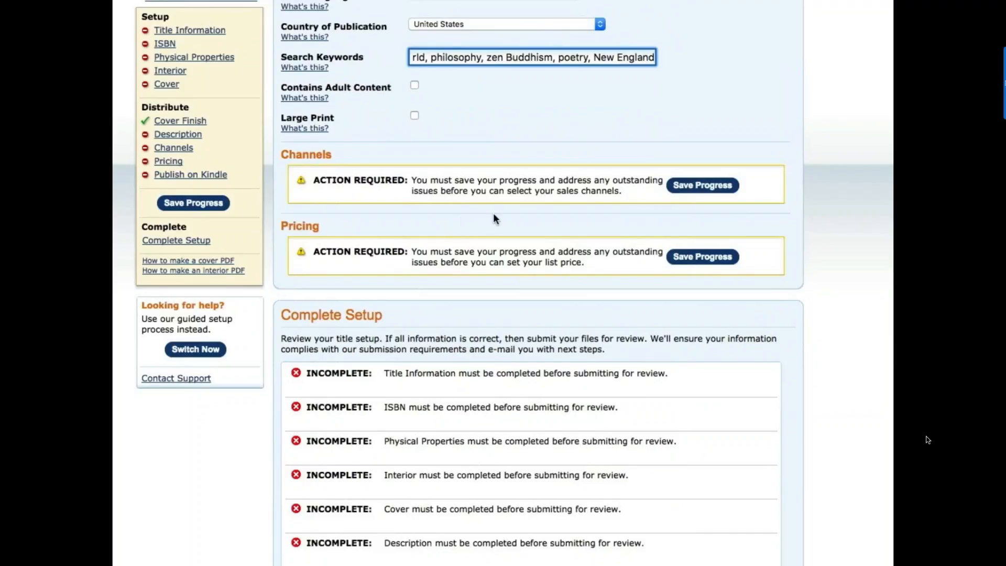
- Save progress on the title details and review the newly listed distribution channels
left_click(682, 186)
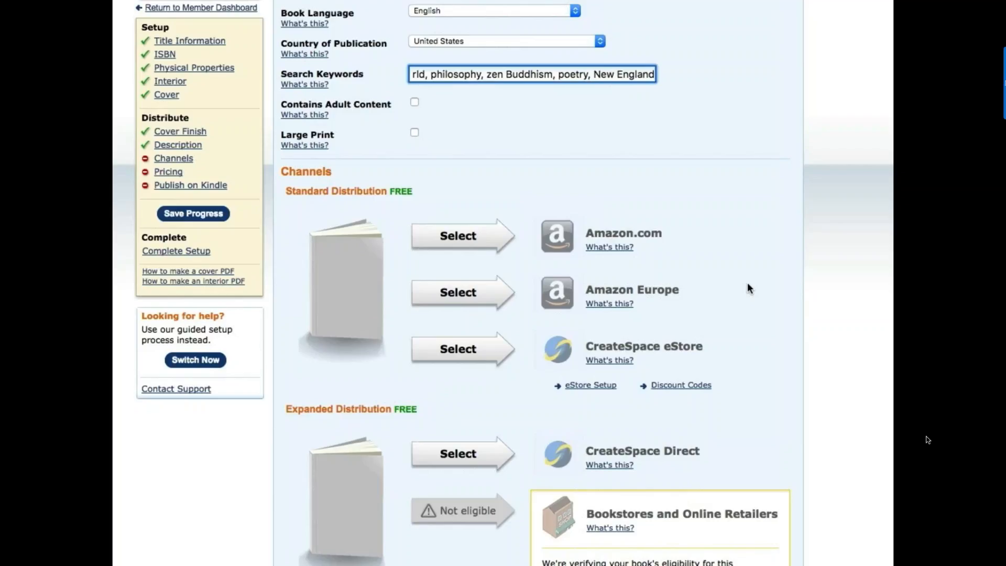
scroll(747, 284, "down", 1)
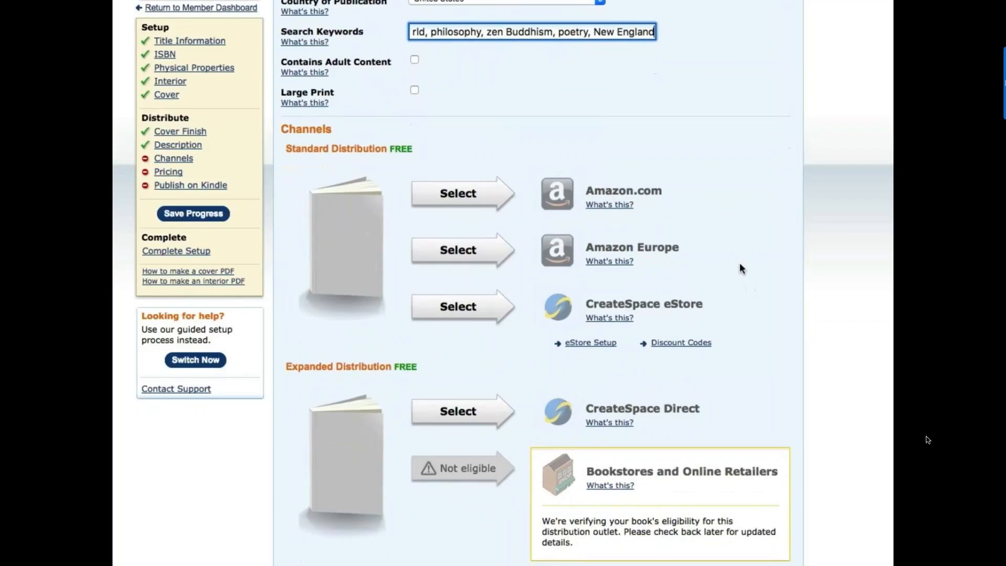
scroll(747, 284, "down", 3)
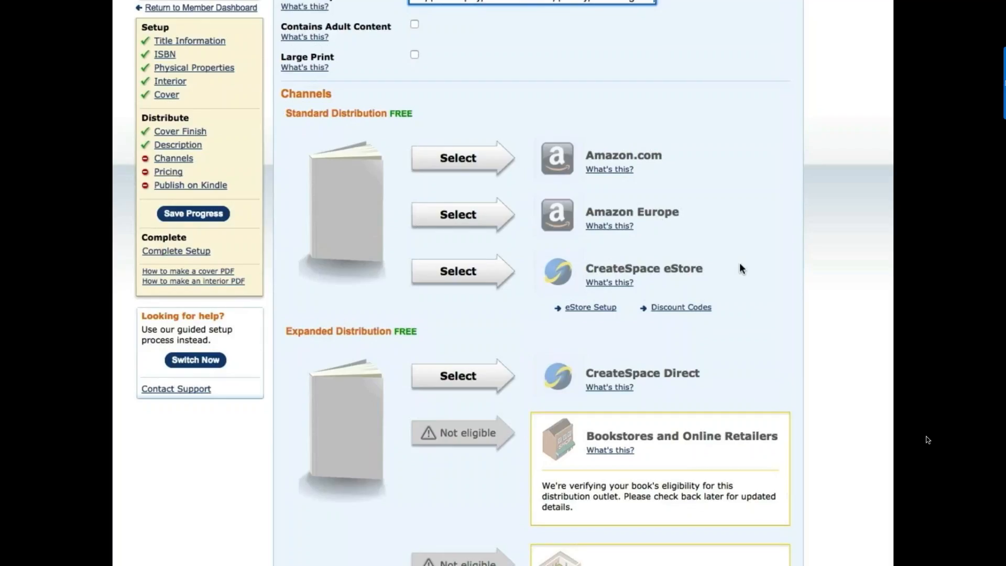
scroll(740, 269, "down", 3)
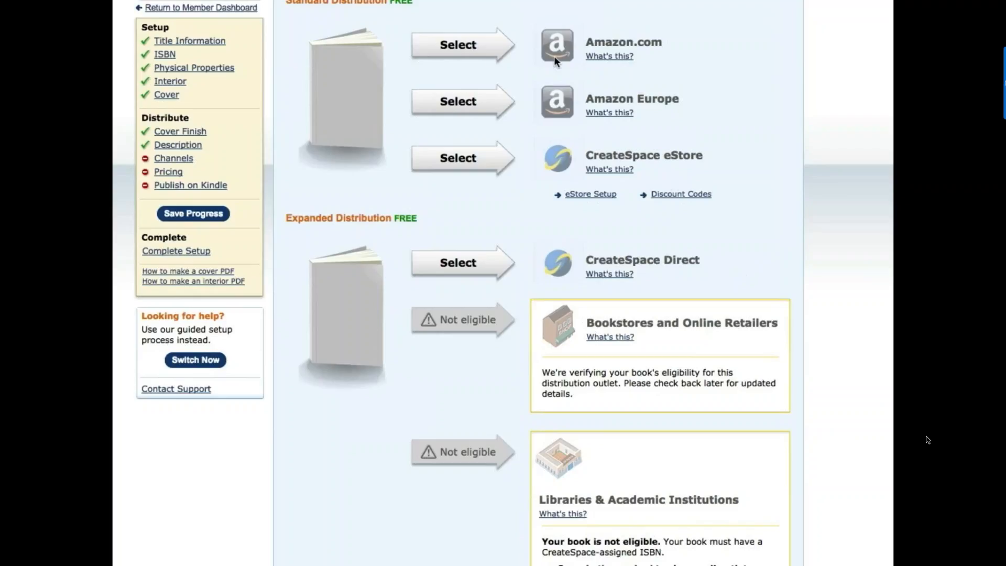
- Select Amazon.com, Amazon Europe and the CreateSpace eStore as Standard Distribution channels
left_click(493, 55)
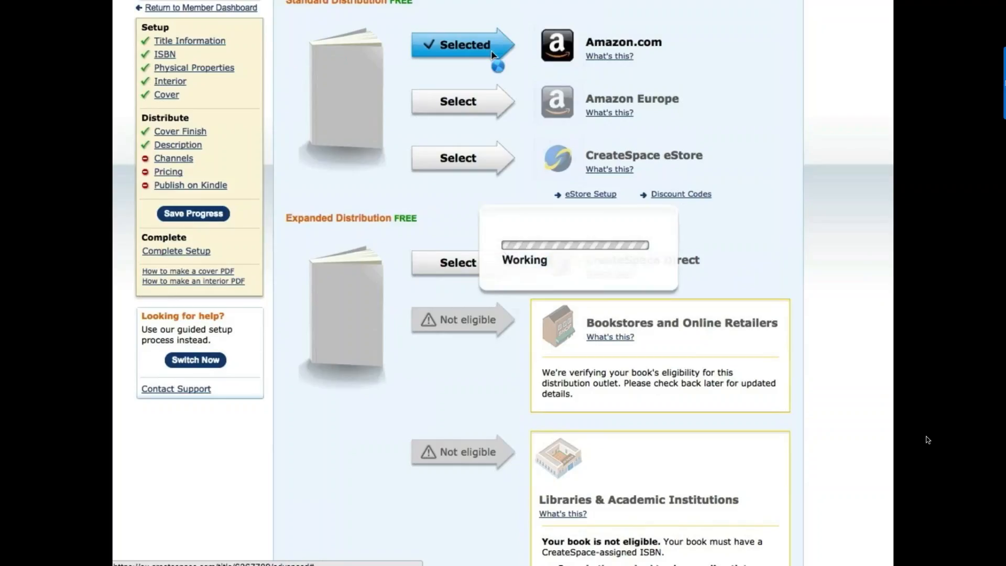
left_click(486, 104)
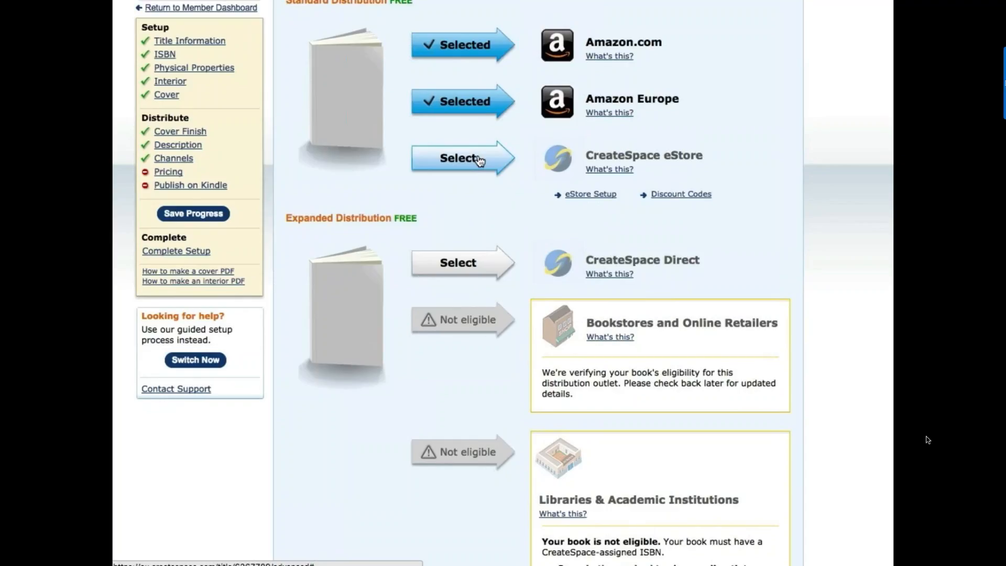
left_click(480, 160)
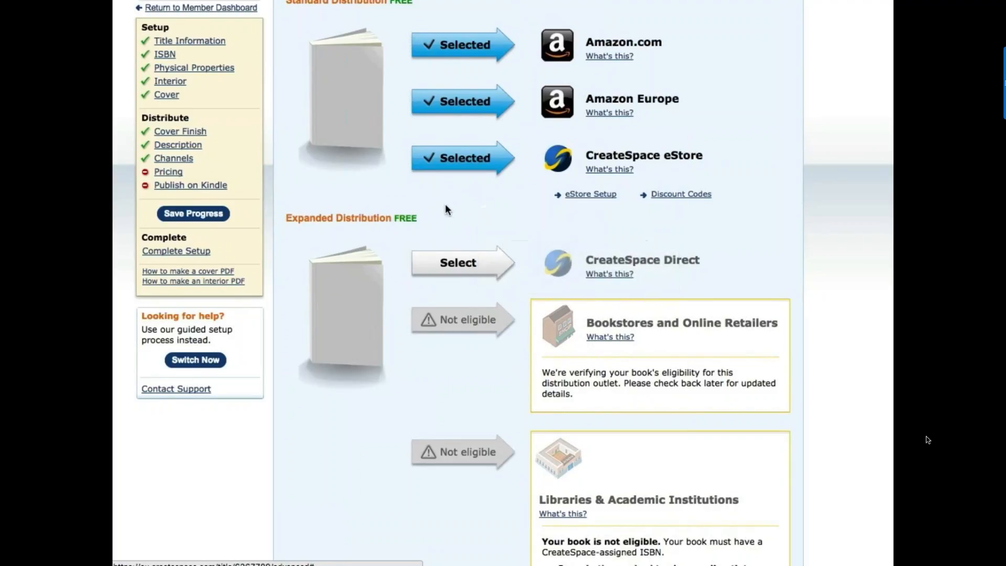
- Scroll down the Channels page to the Pricing section with its USD, GBP and EUR rows
scroll(446, 210, "down", 5)
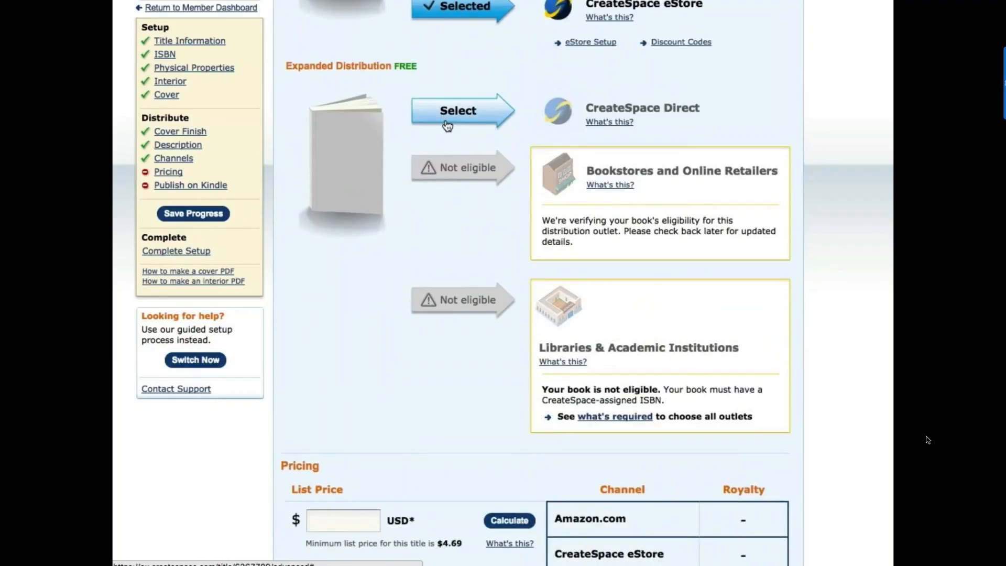
scroll(426, 141, "down", 1)
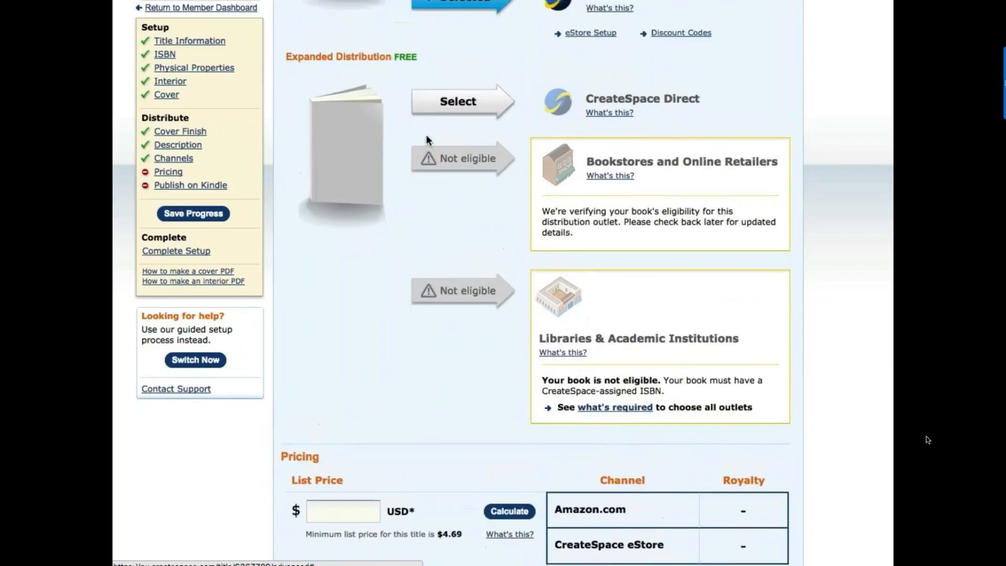
scroll(426, 140, "up", 1)
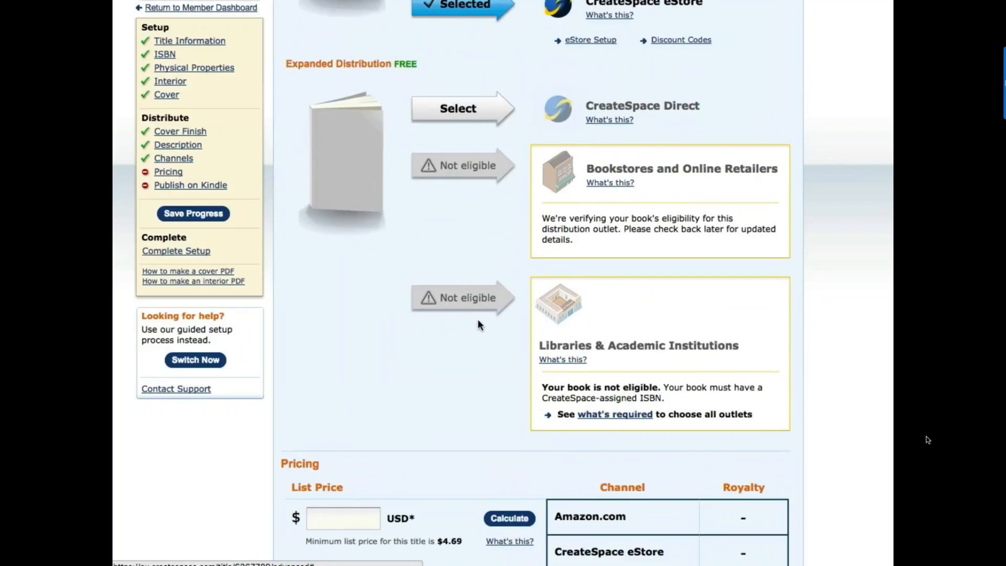
scroll(478, 323, "down", 1)
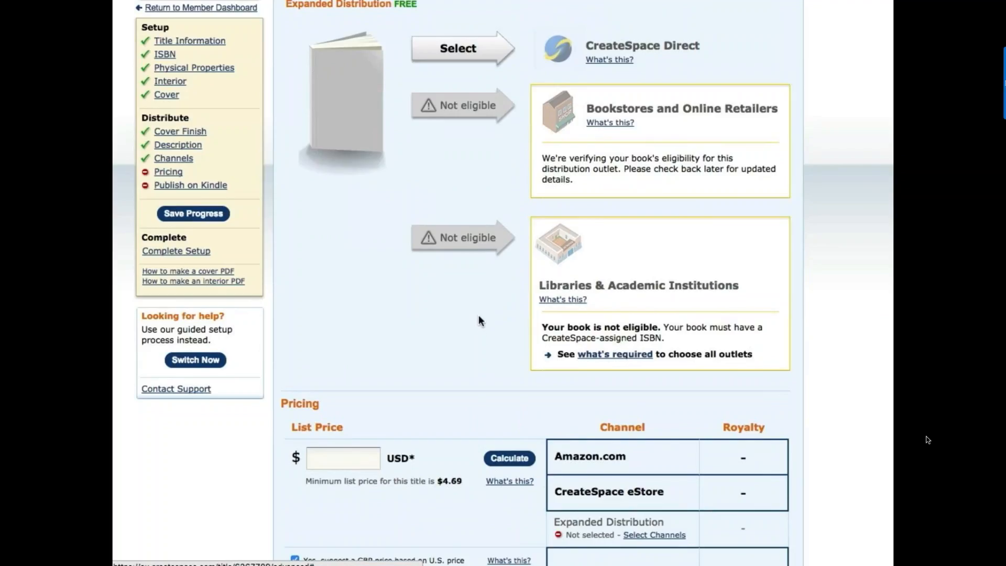
scroll(479, 317, "down", 2)
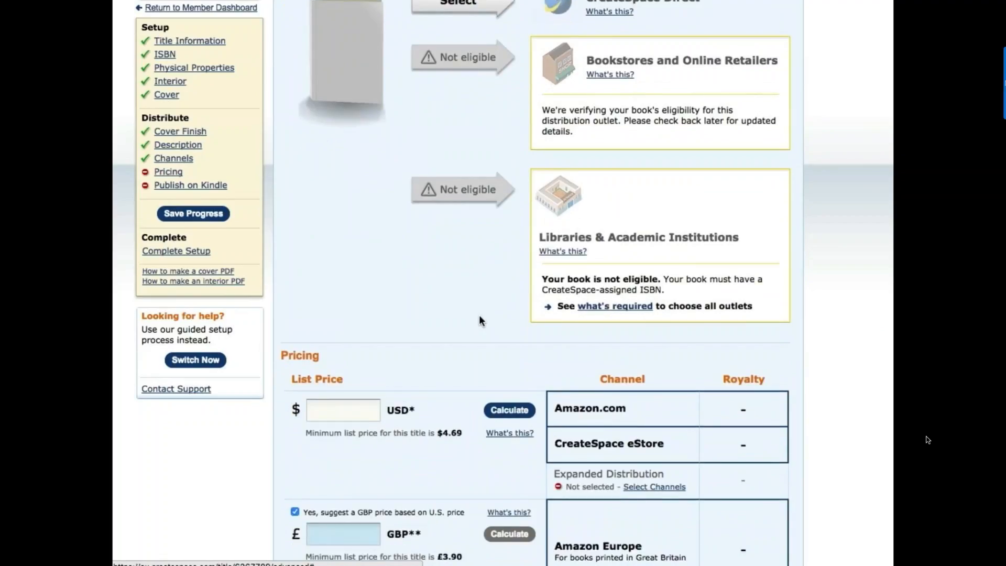
scroll(479, 319, "down", 1)
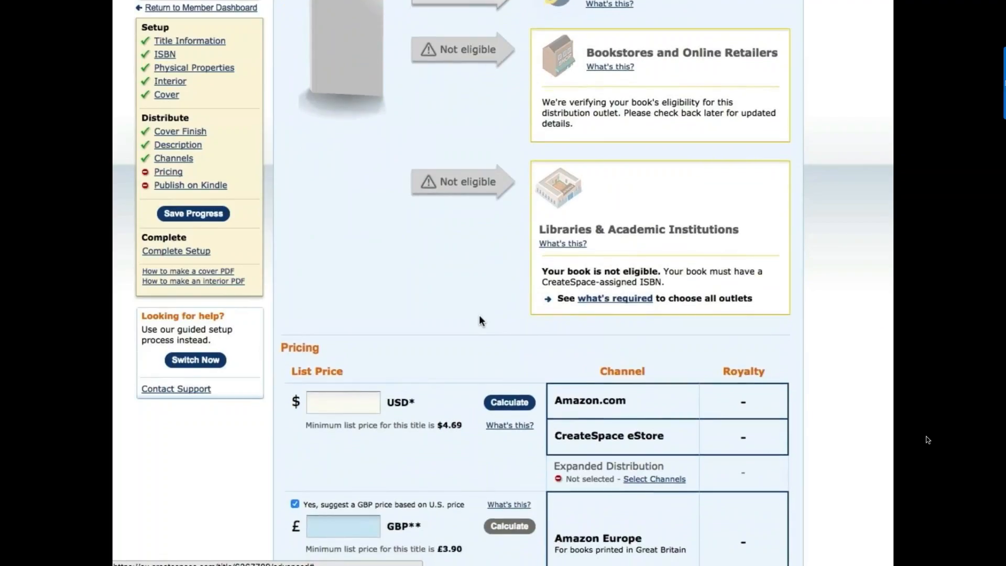
scroll(480, 317, "down", 5)
scroll(478, 314, "down", 4)
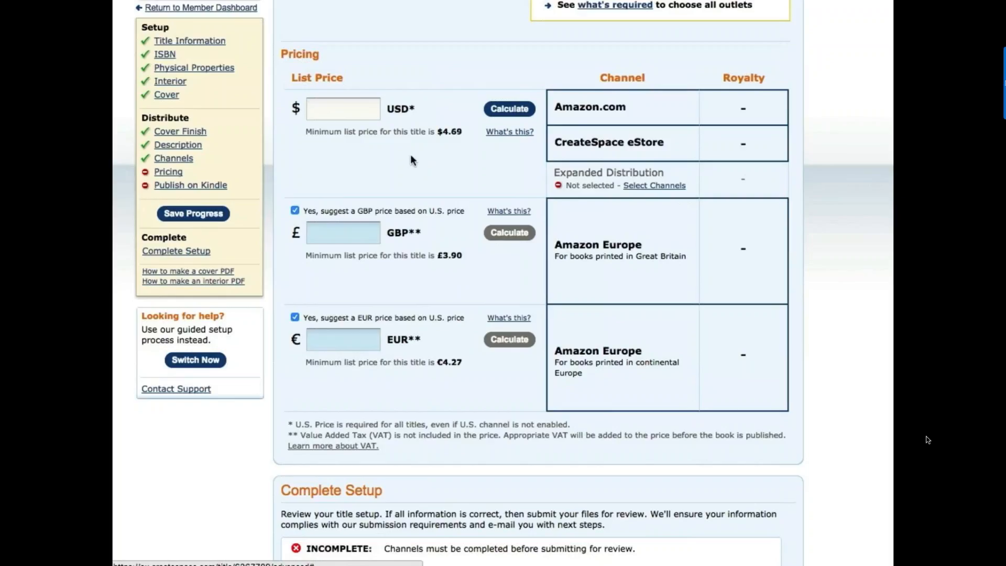
- Enter a 12.95 USD list price and calculate royalties, giving suggested prices £8.96 and €11.33
left_click(344, 112)
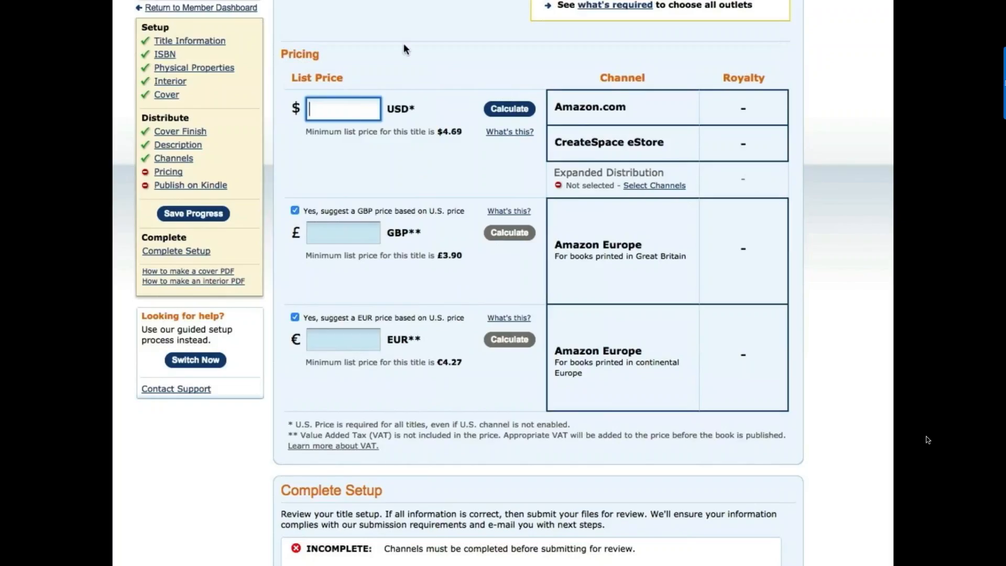
type("12.95")
key("Tab")
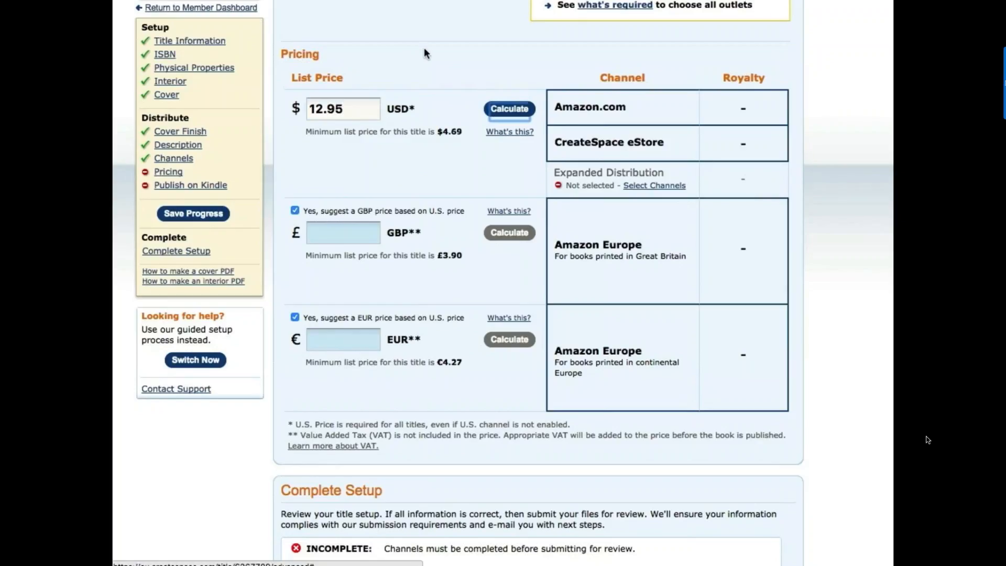
left_click(508, 110)
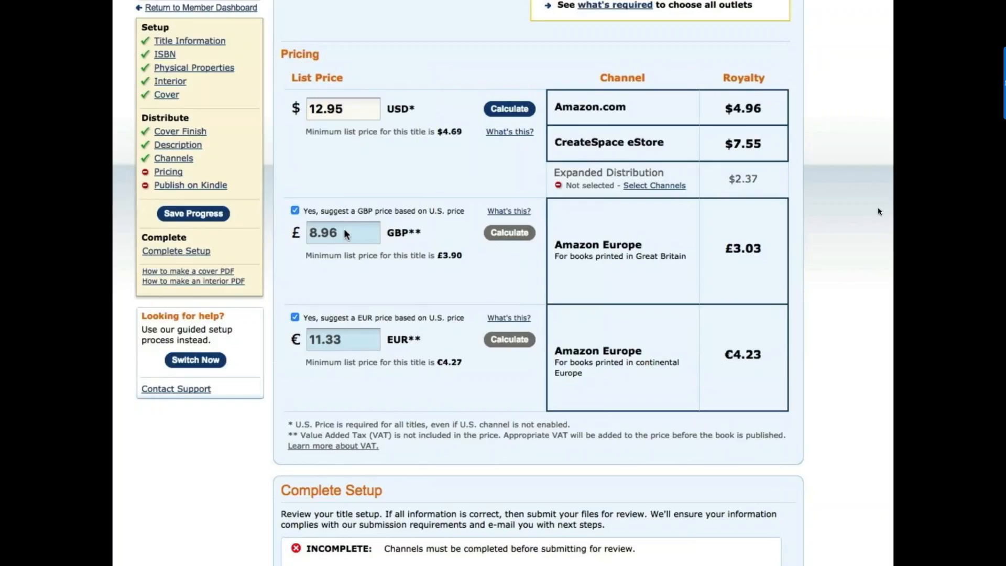
- Set a custom GBP list price of 8.99 and recalculate its £3.05 royalty
left_click(295, 212)
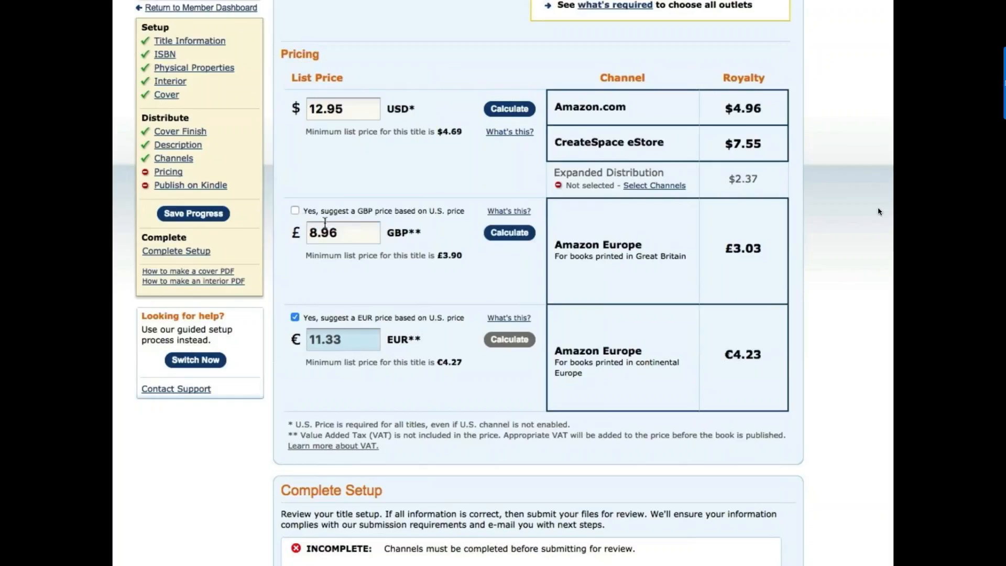
left_click(348, 232)
key("BackSpace")
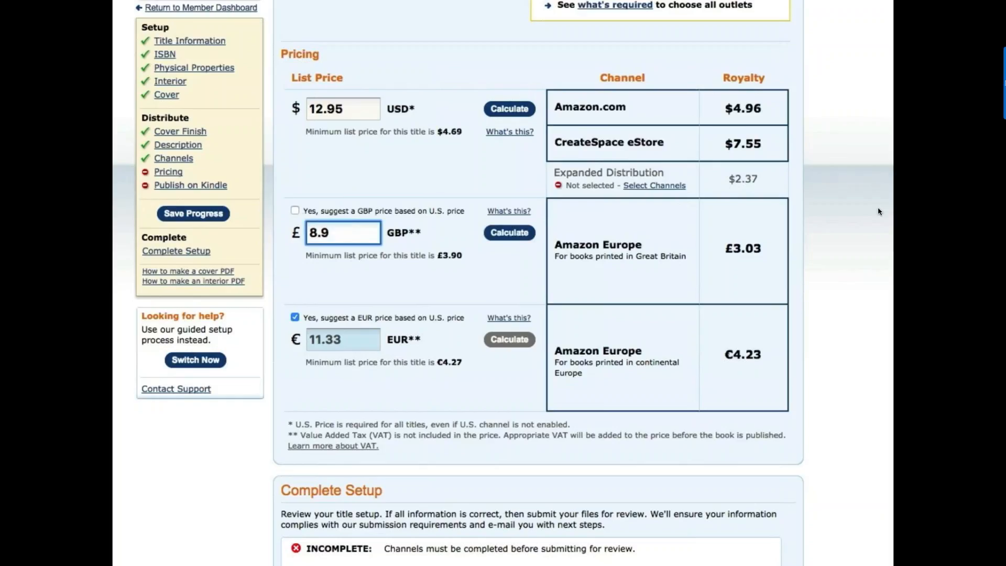
type("9")
key("Tab")
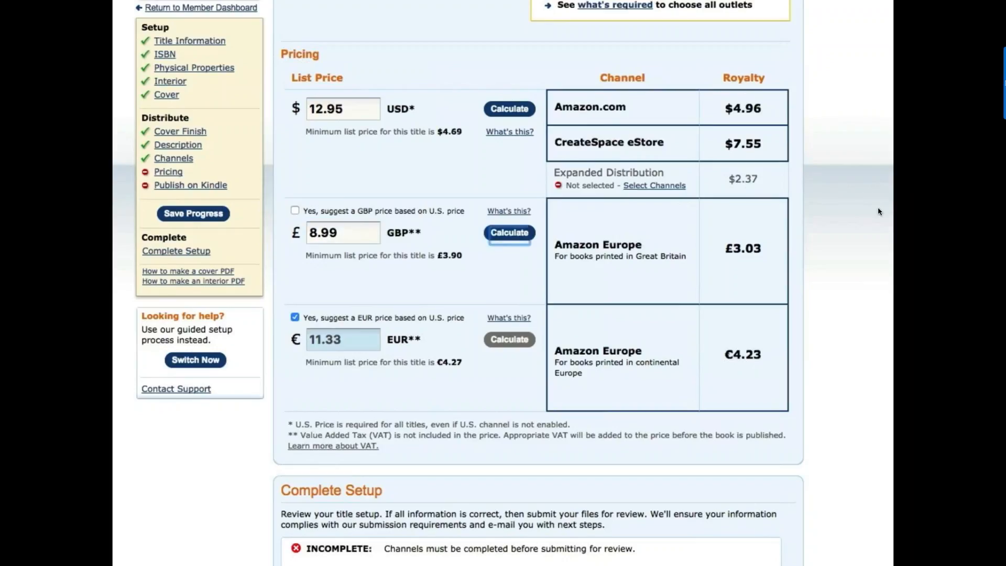
left_click(506, 232)
- Set a custom EUR list price of 11.99 and recalculate its €4.63 royalty
left_click(295, 316)
left_click(343, 337)
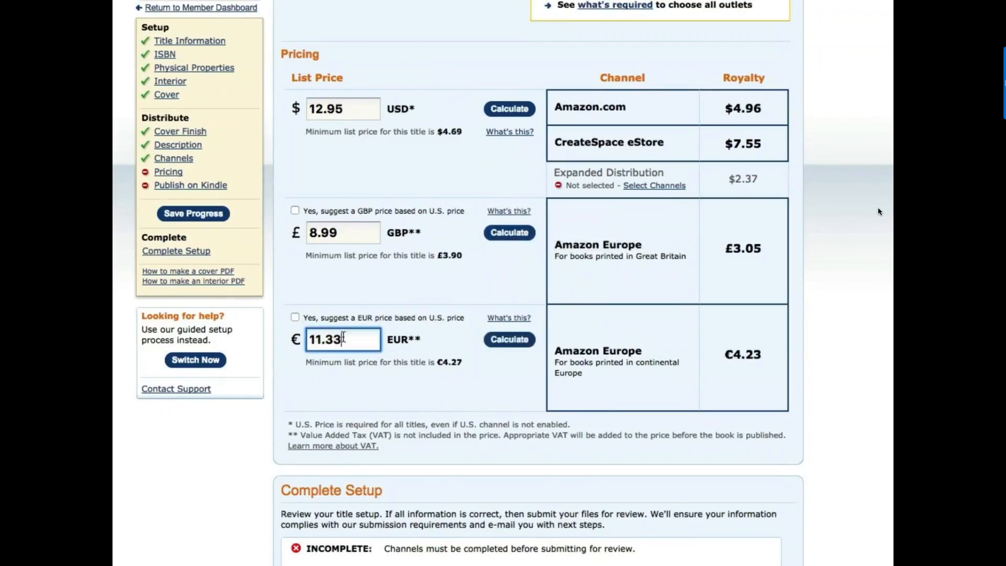
key("BackSpace")
key("BackSpace")
type("99")
left_click(502, 341)
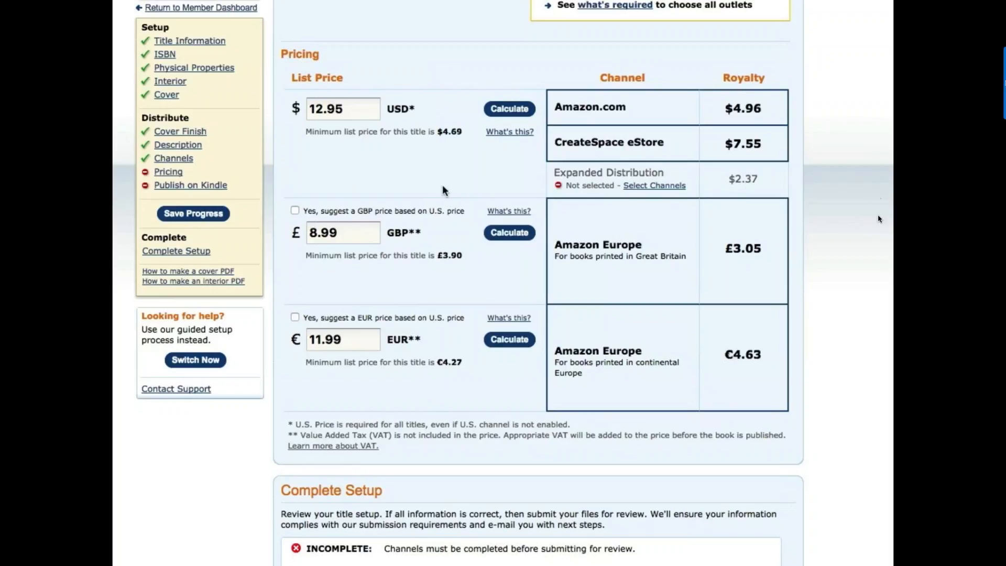
- Save progress on the Amazon/eStore channel and USD/GBP/EUR pricing settings, then switch to another application
scroll(885, 267, "down", 5)
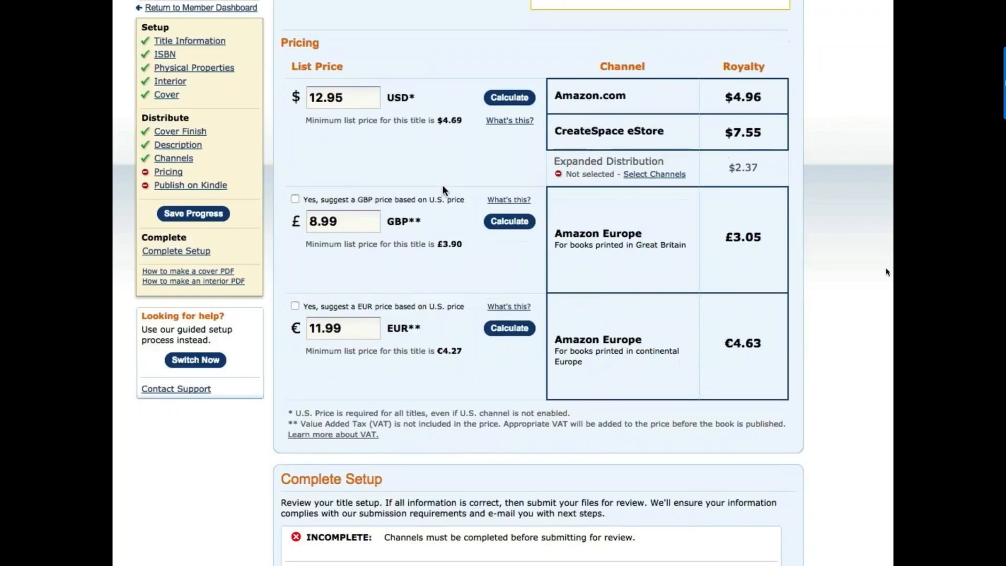
scroll(885, 272, "down", 5)
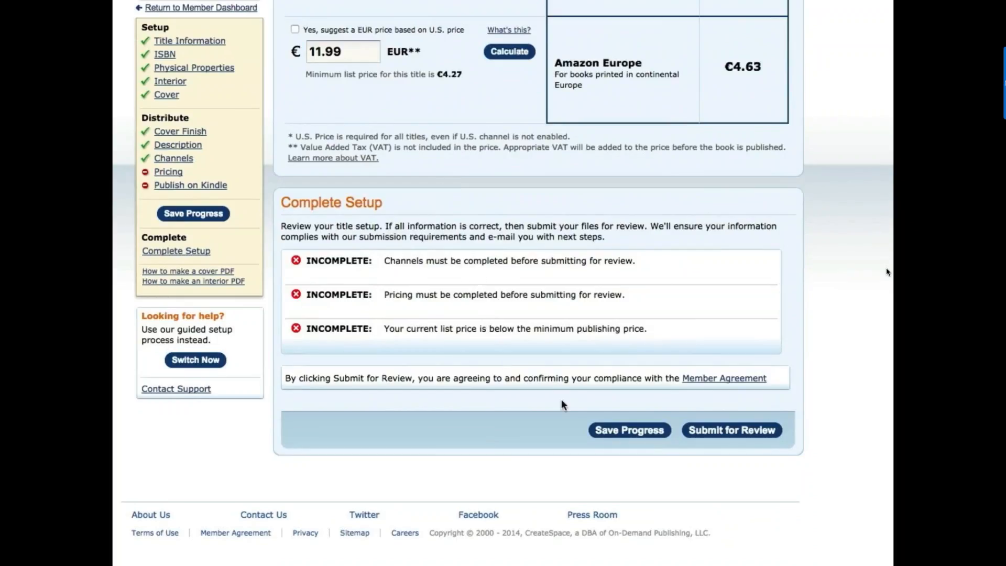
left_click(634, 430)
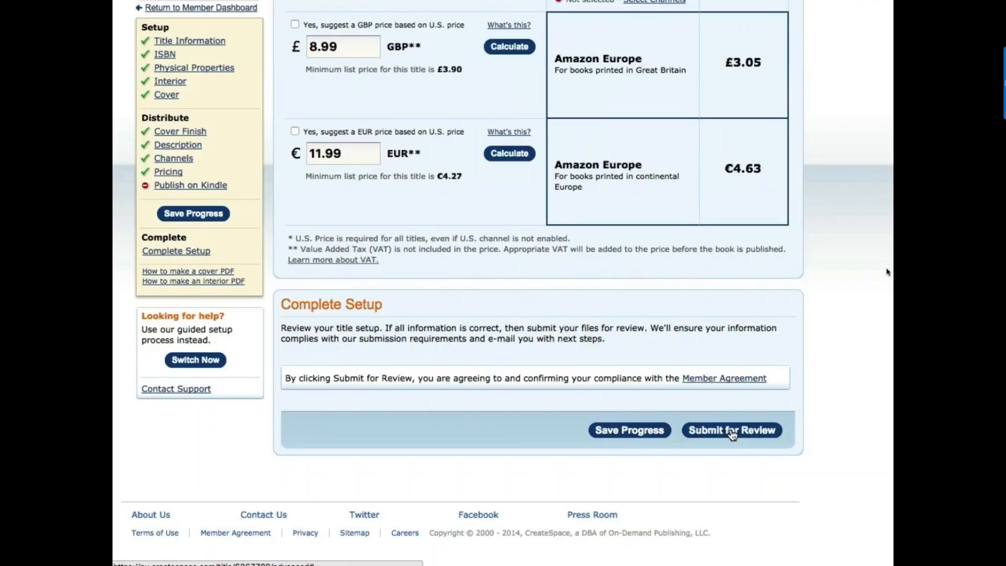
key("super+Tab")
key("super+Tab")
key("super+Tab")
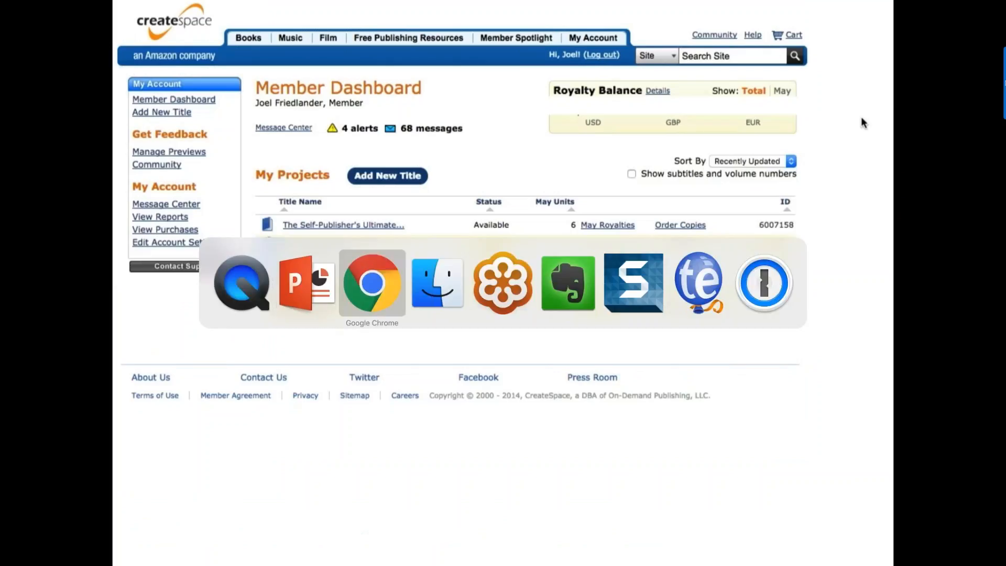